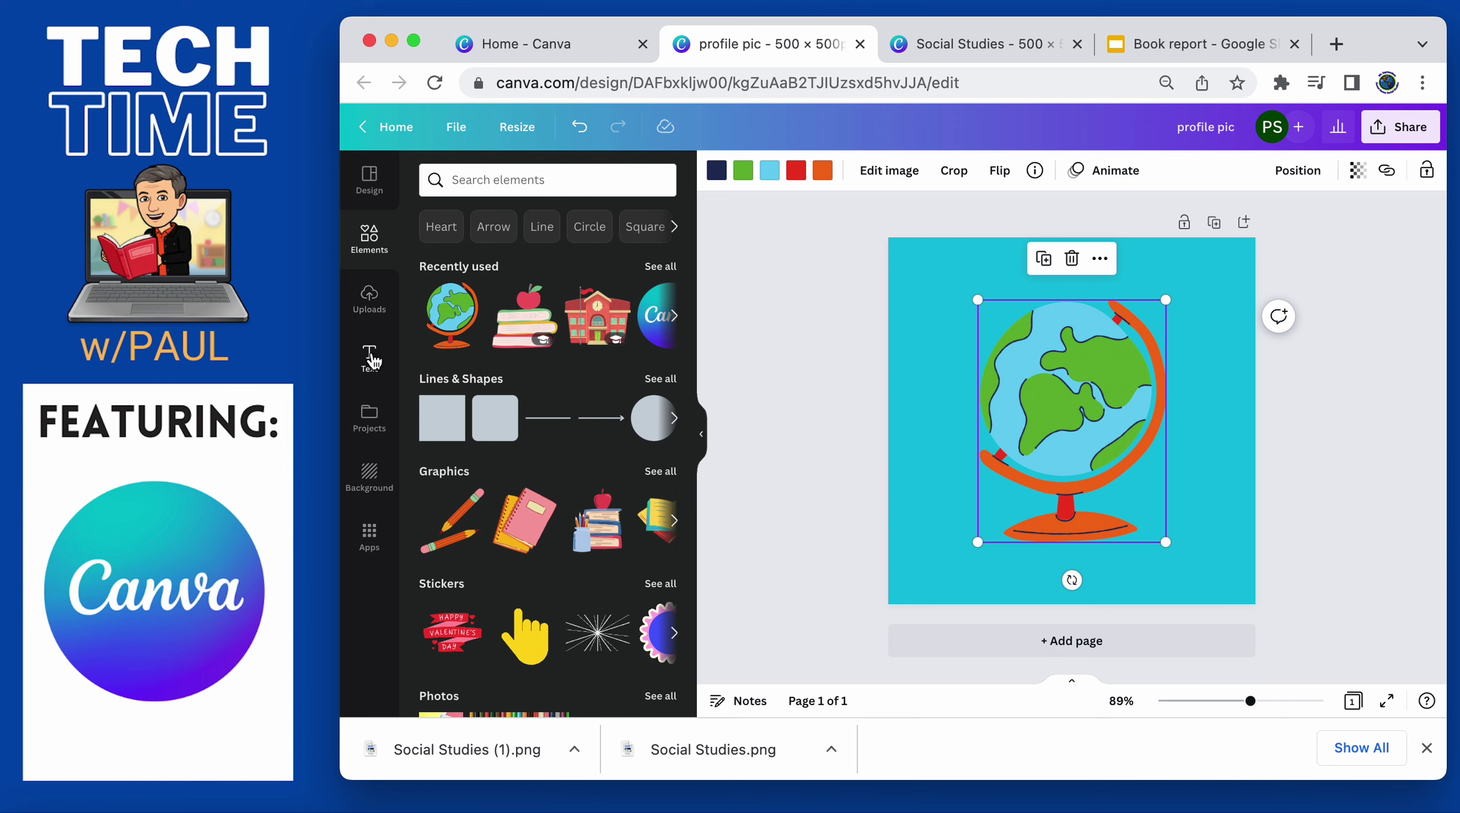
Add a heading above the globe and enter the teacher's title and surname as its text
left_click(369, 358)
left_click_drag(497, 312, 1063, 290)
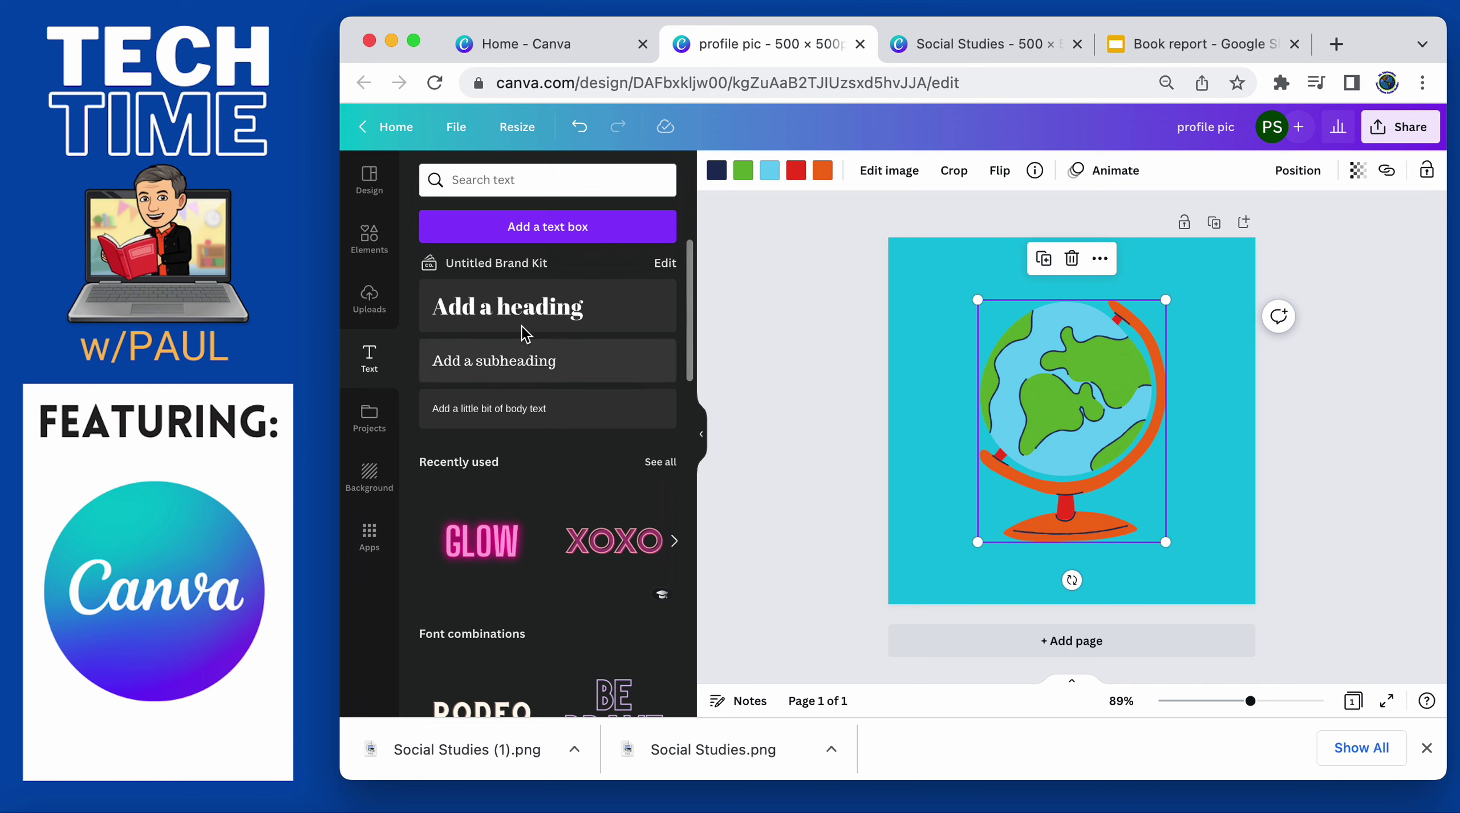
left_click(487, 311)
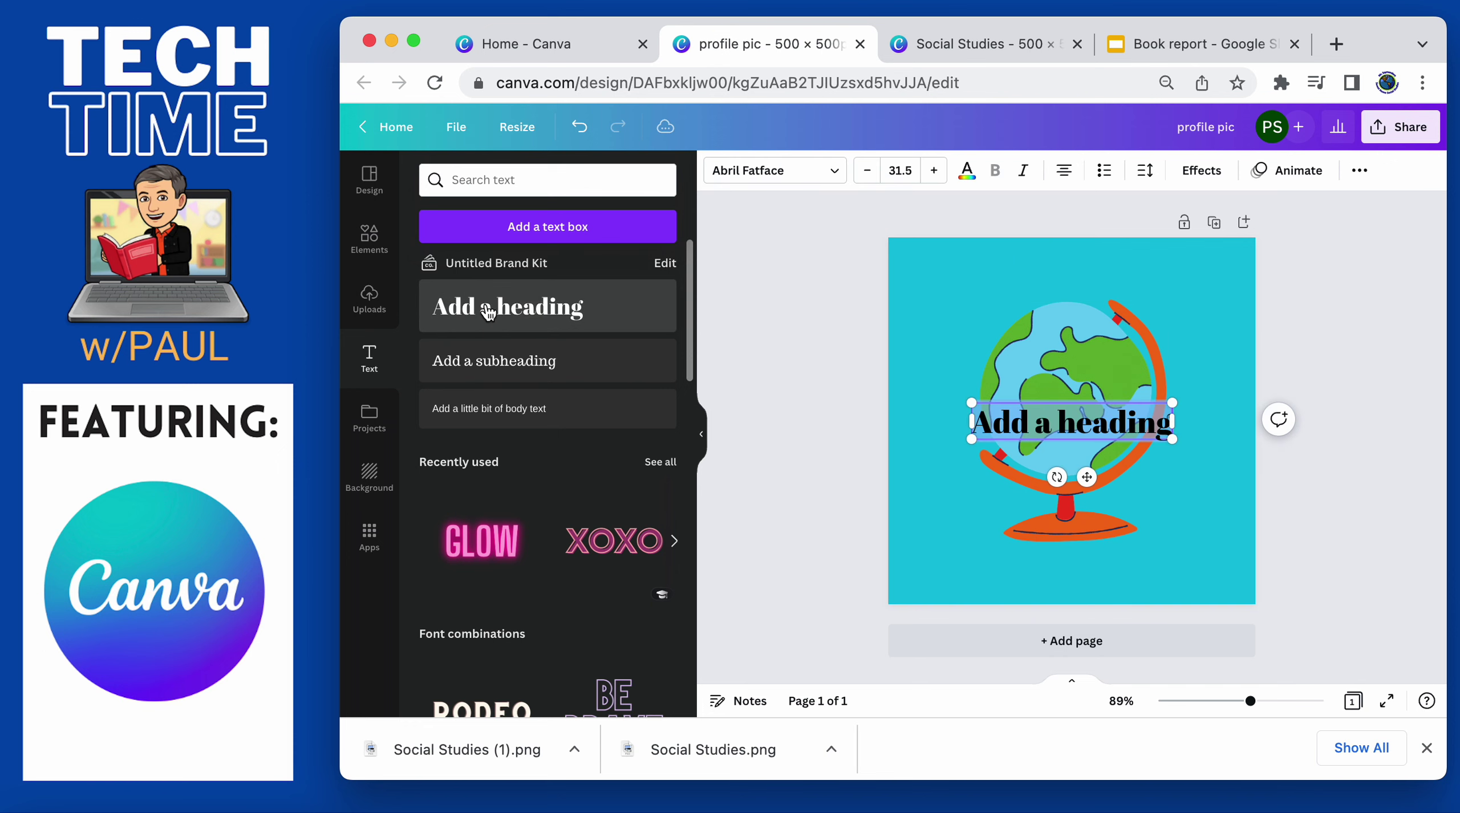
left_click_drag(1085, 477, 1088, 328)
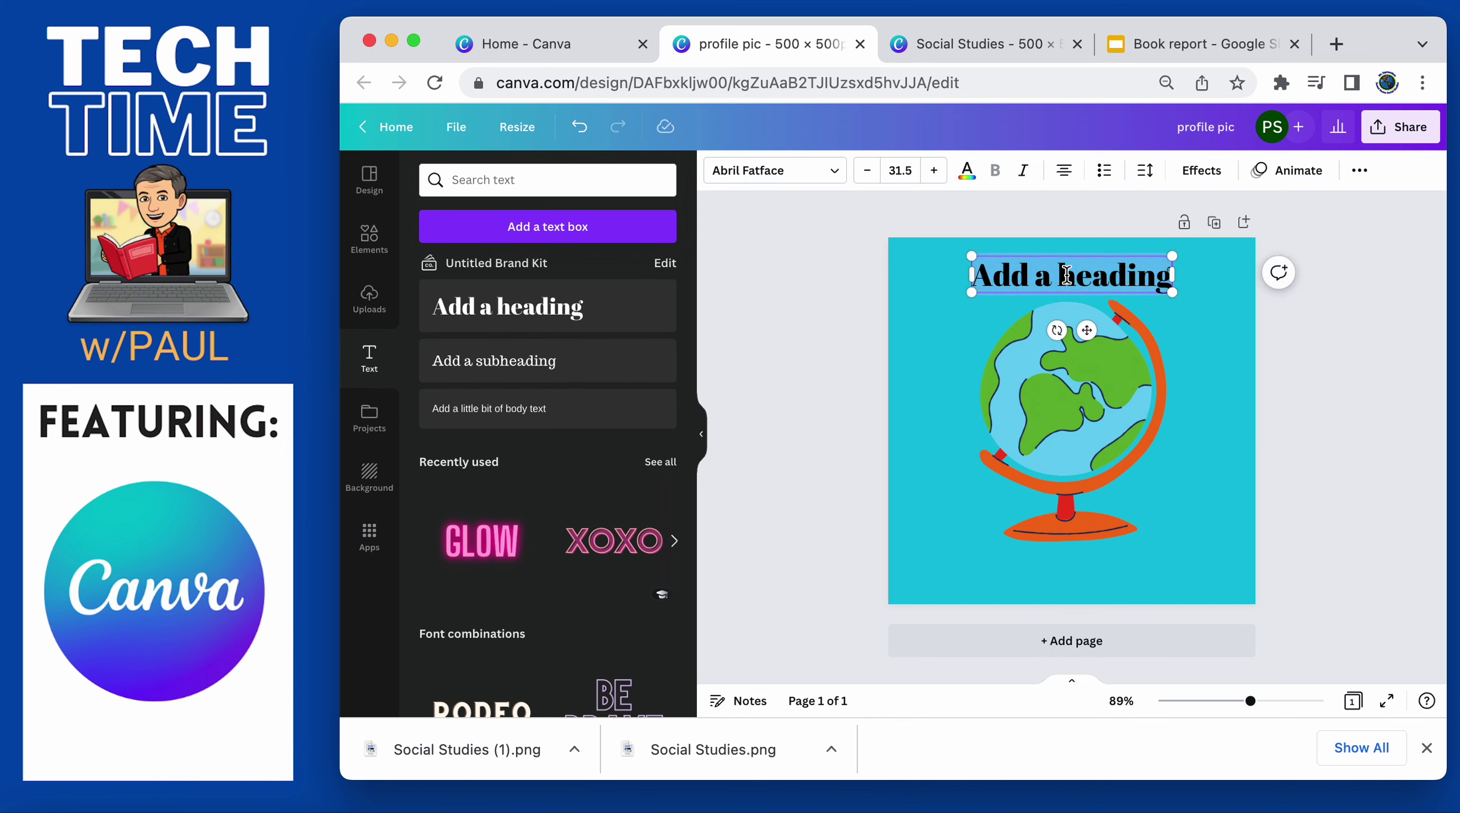
type("Mr. Szym")
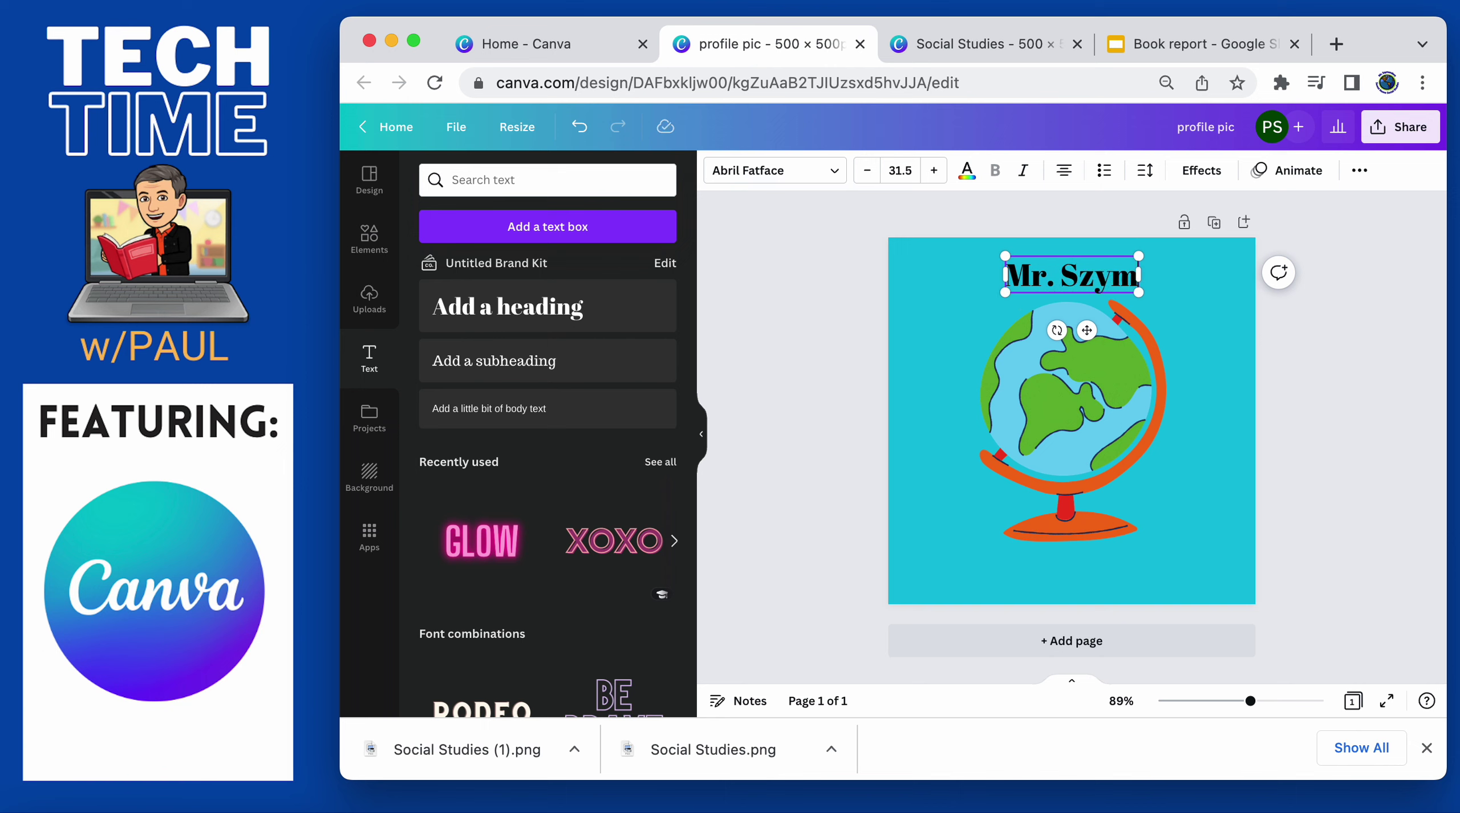
type("endera")
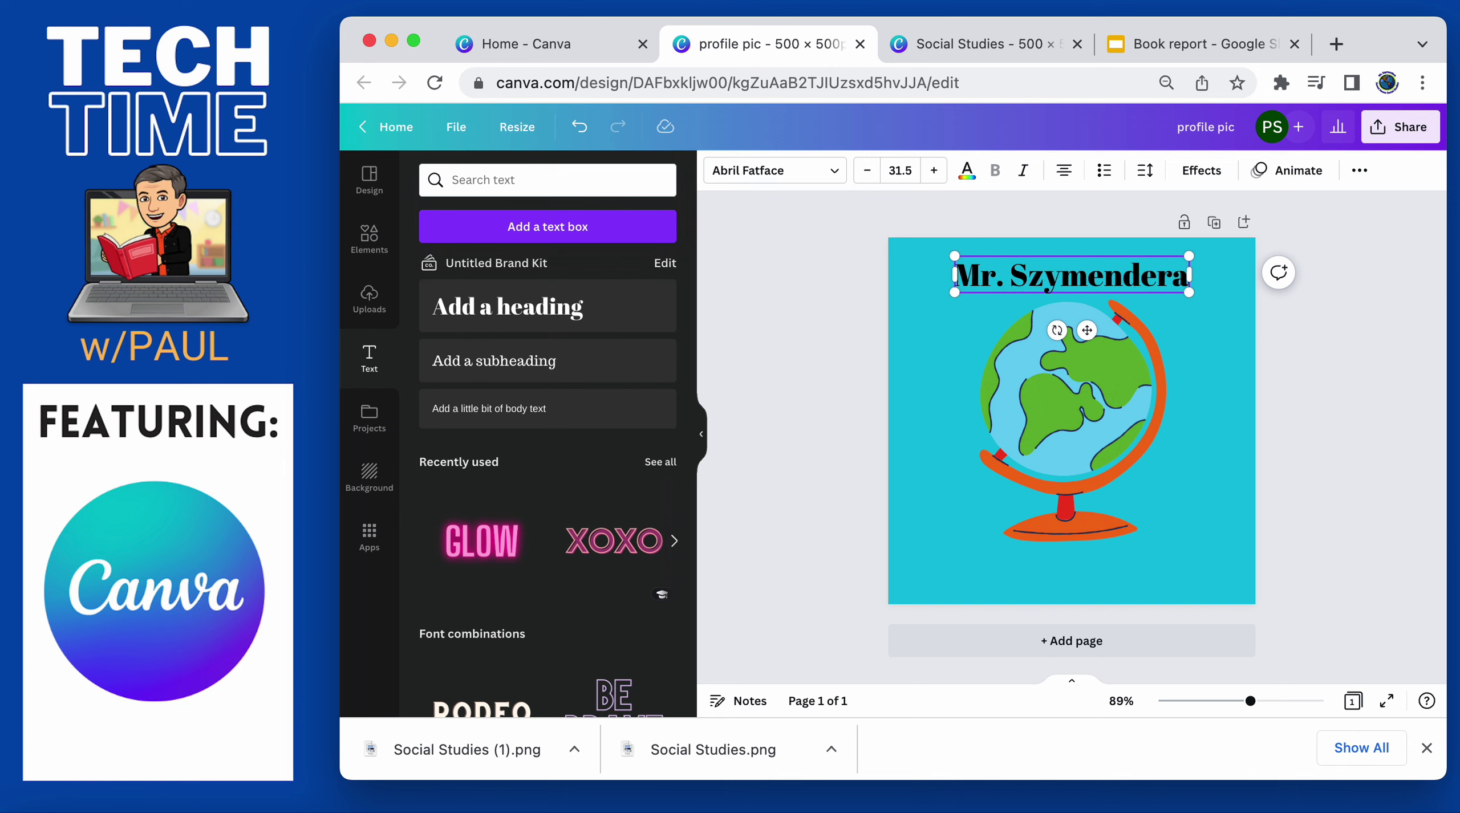
Set the name heading's font to Gagalin, enlarge it to size 42.2 and centre it above the globe
left_click(821, 171)
scroll(537, 521, "down", 1)
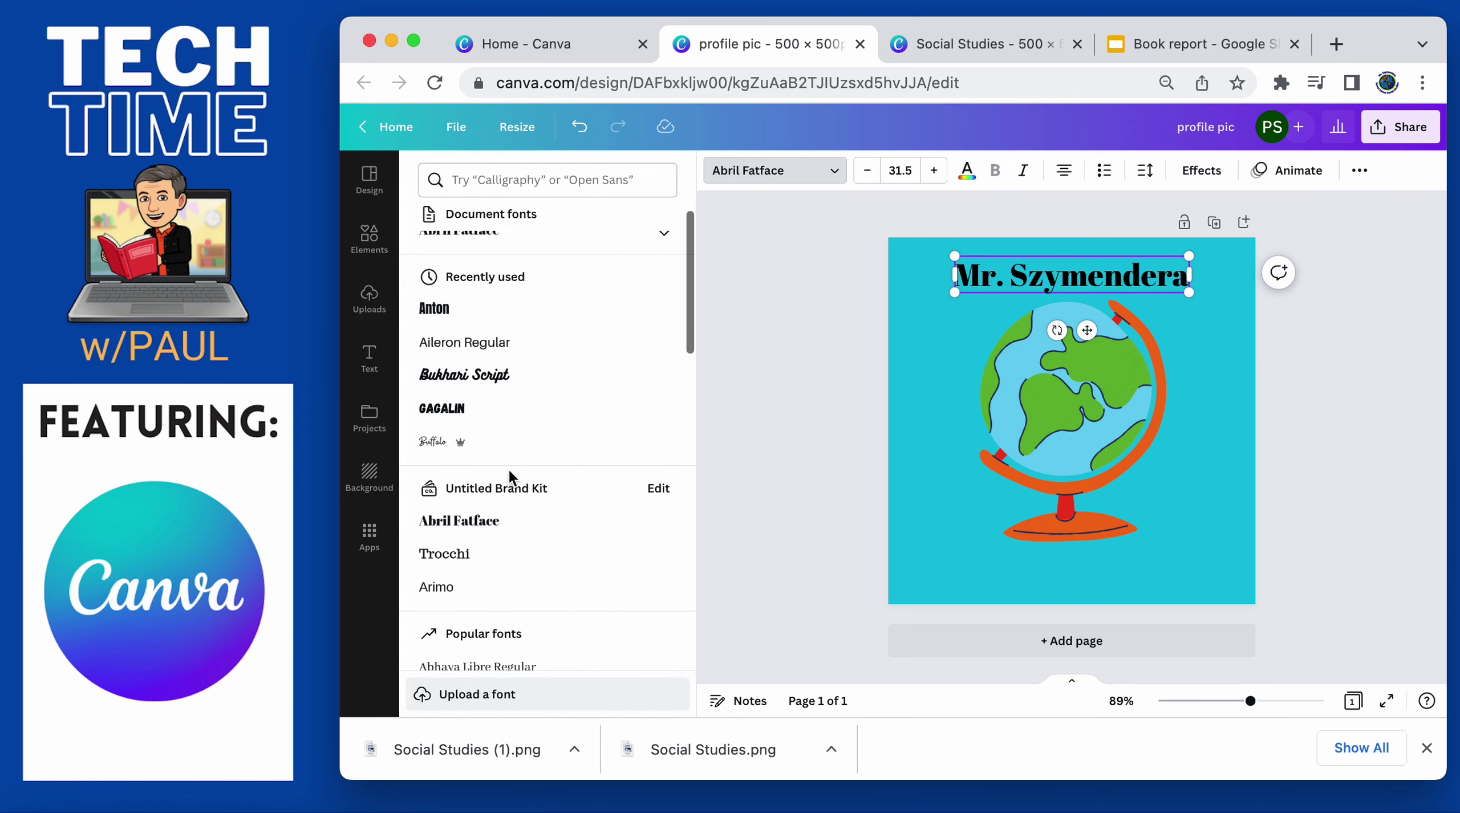
left_click(487, 408)
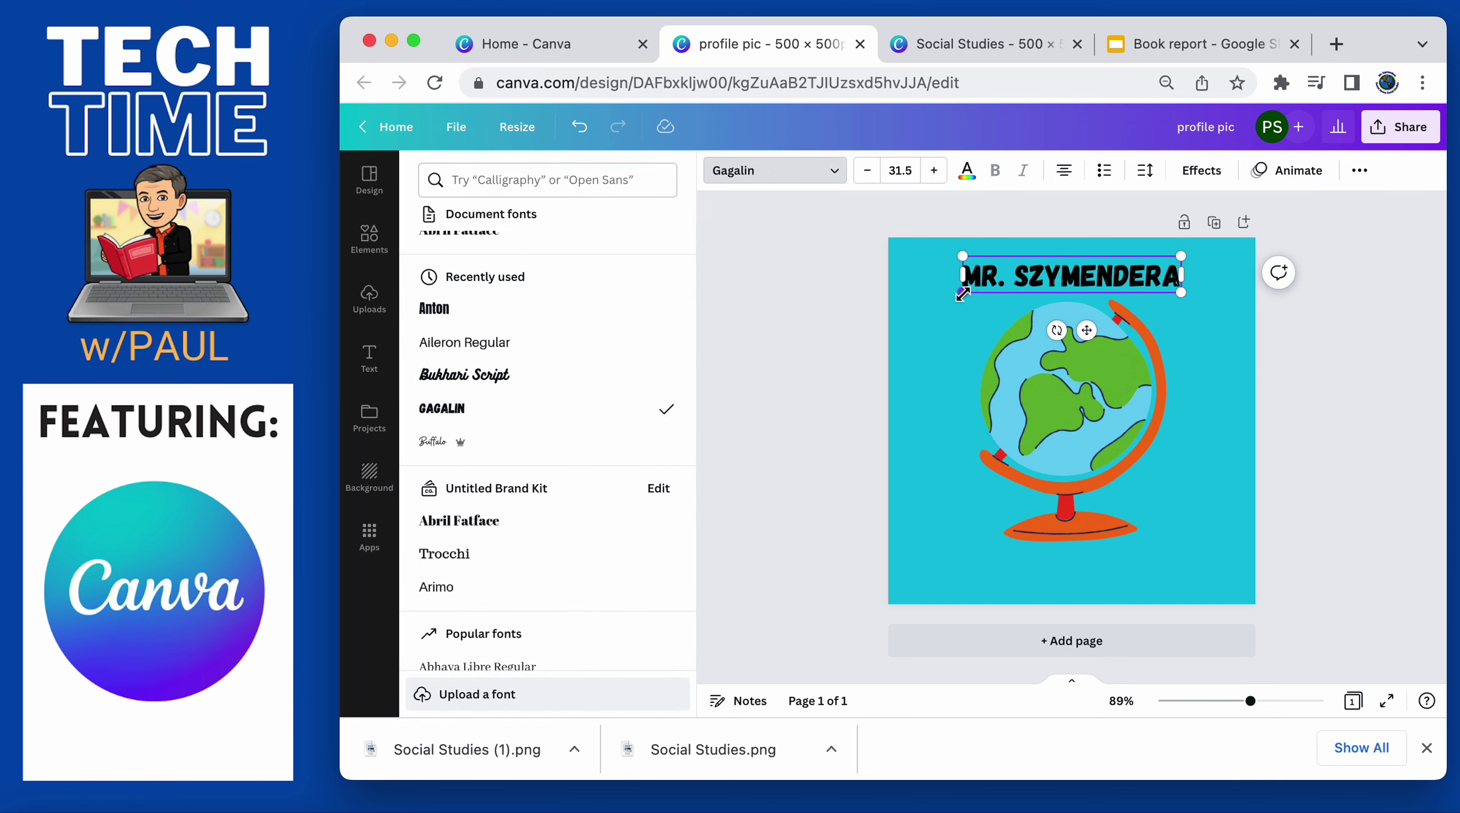
left_click_drag(962, 292, 888, 305)
left_click_drag(1052, 342, 1088, 337)
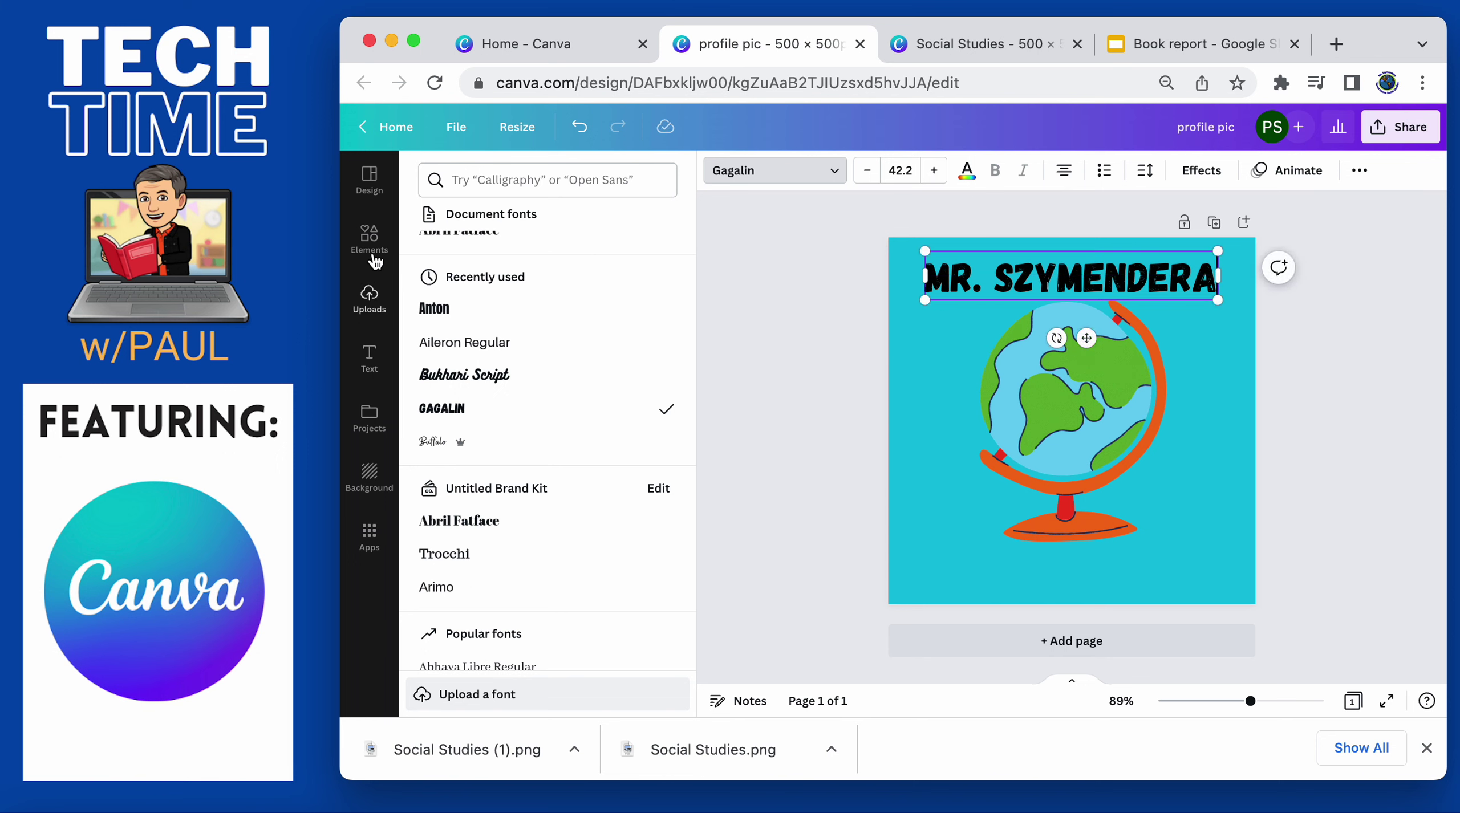
Add a second heading reading "Social Studies" beneath the globe and centre it horizontally on the page
left_click(369, 358)
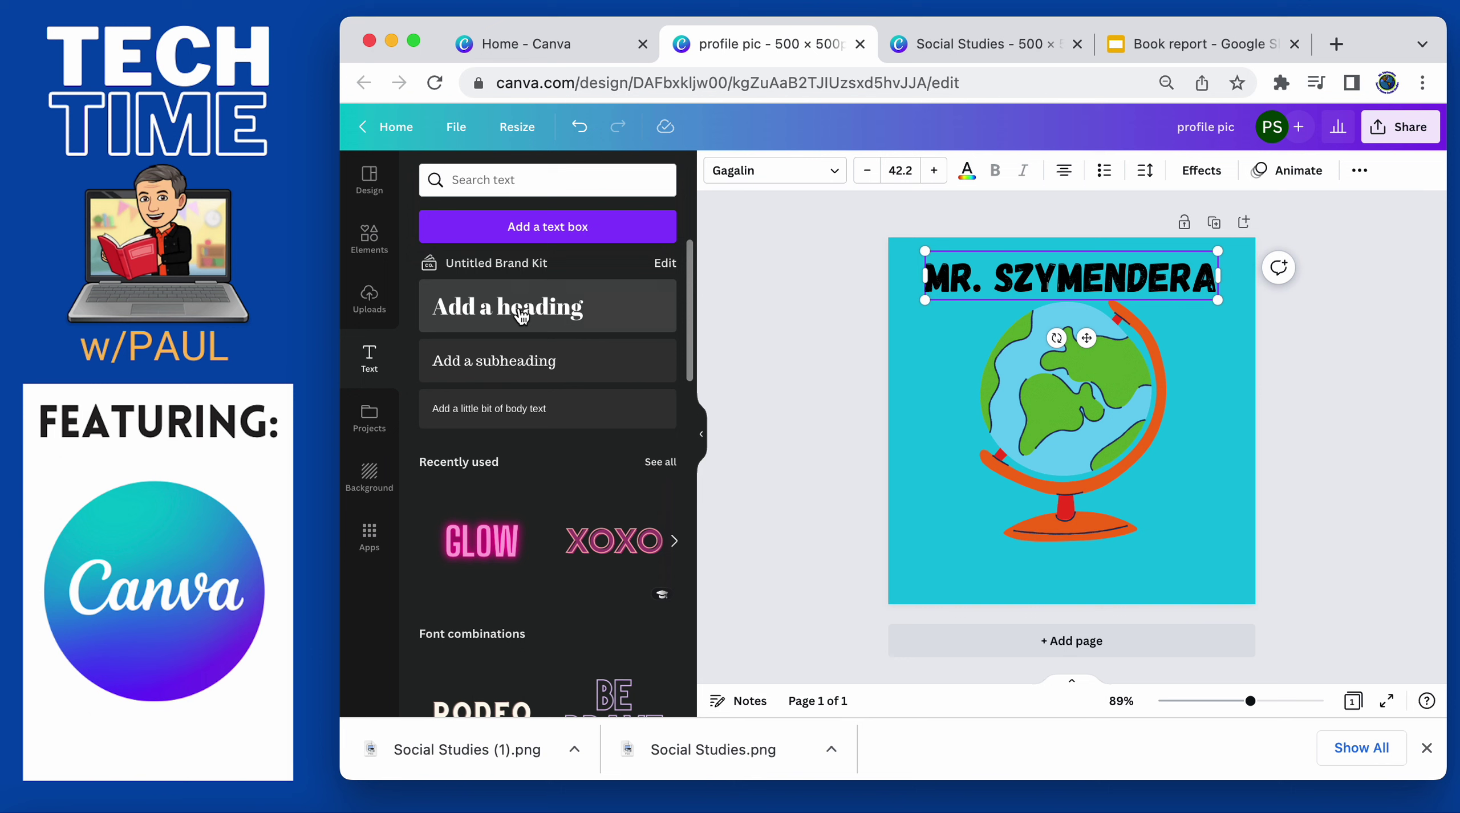
left_click_drag(502, 308, 1061, 562)
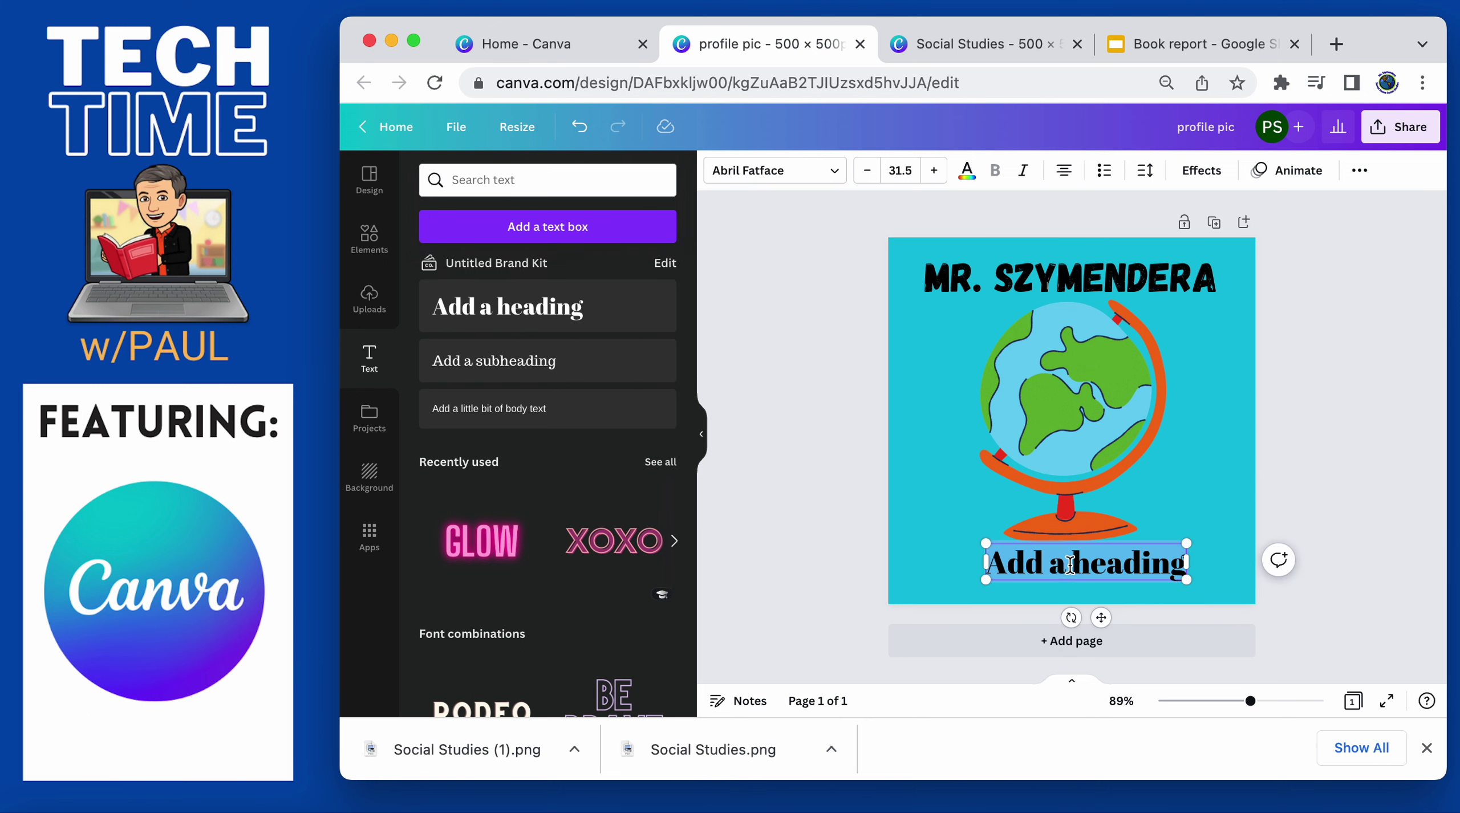
type("Social")
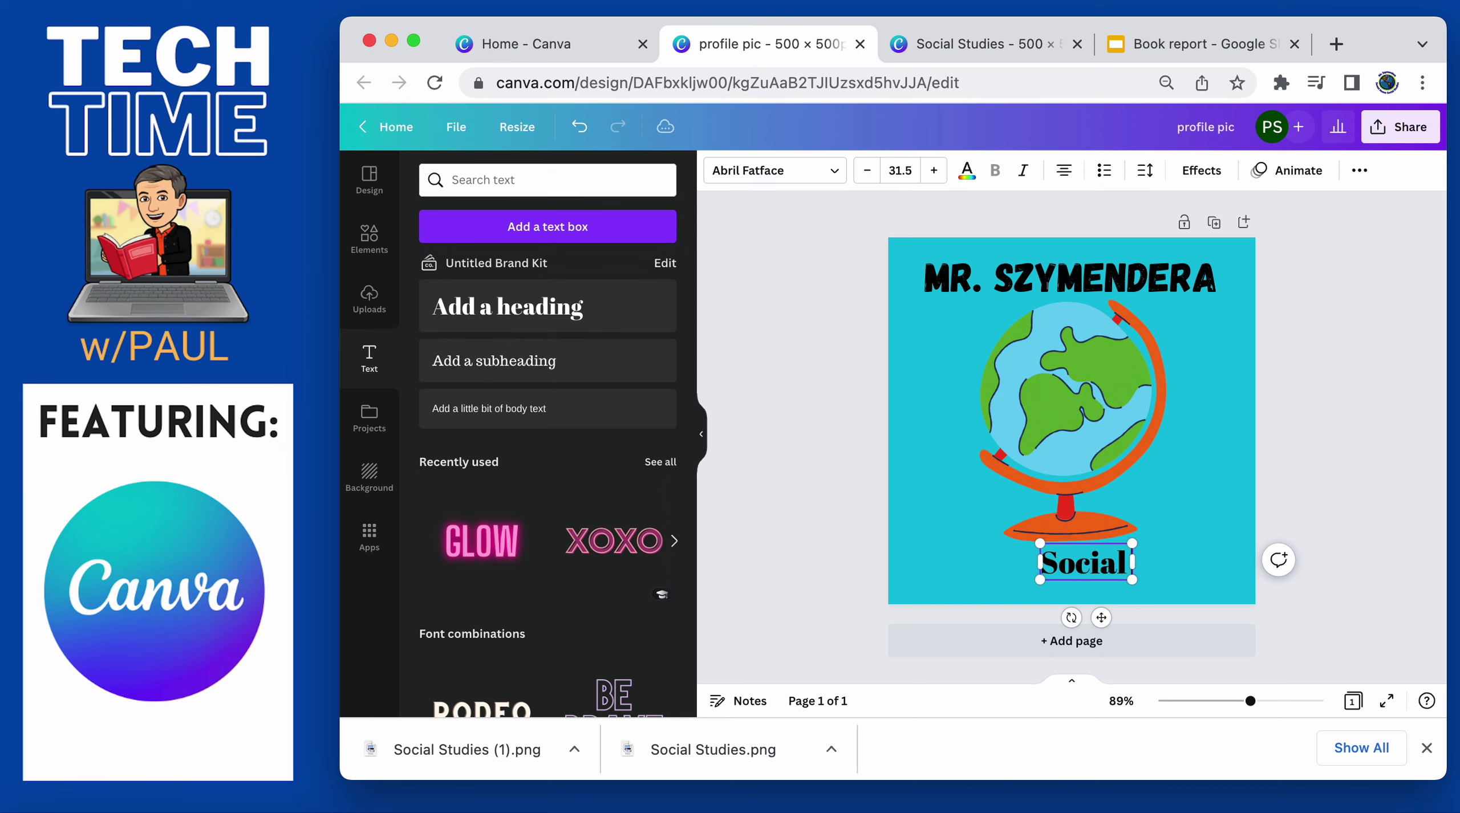
type(" Studies")
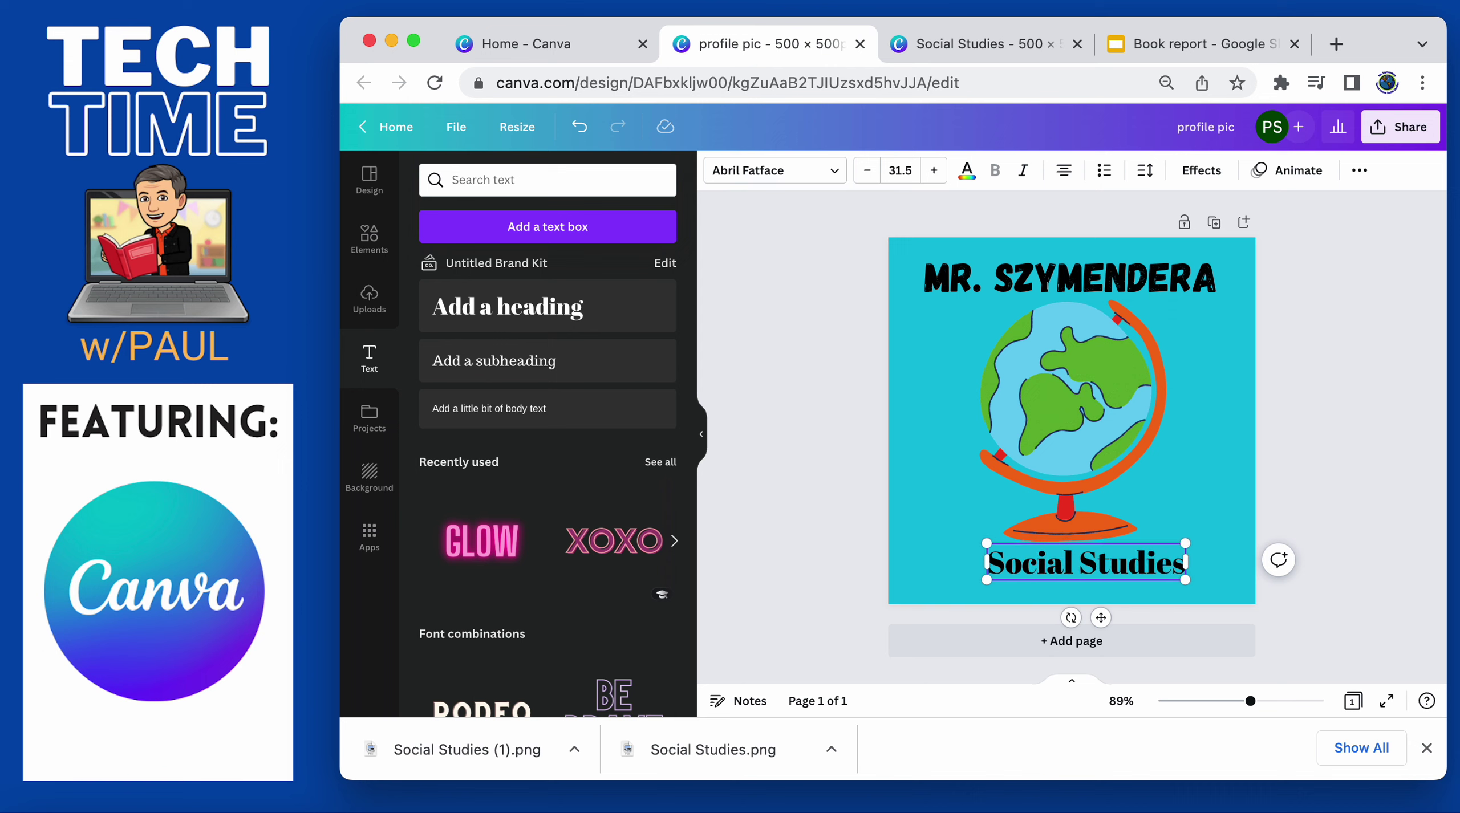
left_click_drag(1101, 617, 1088, 619)
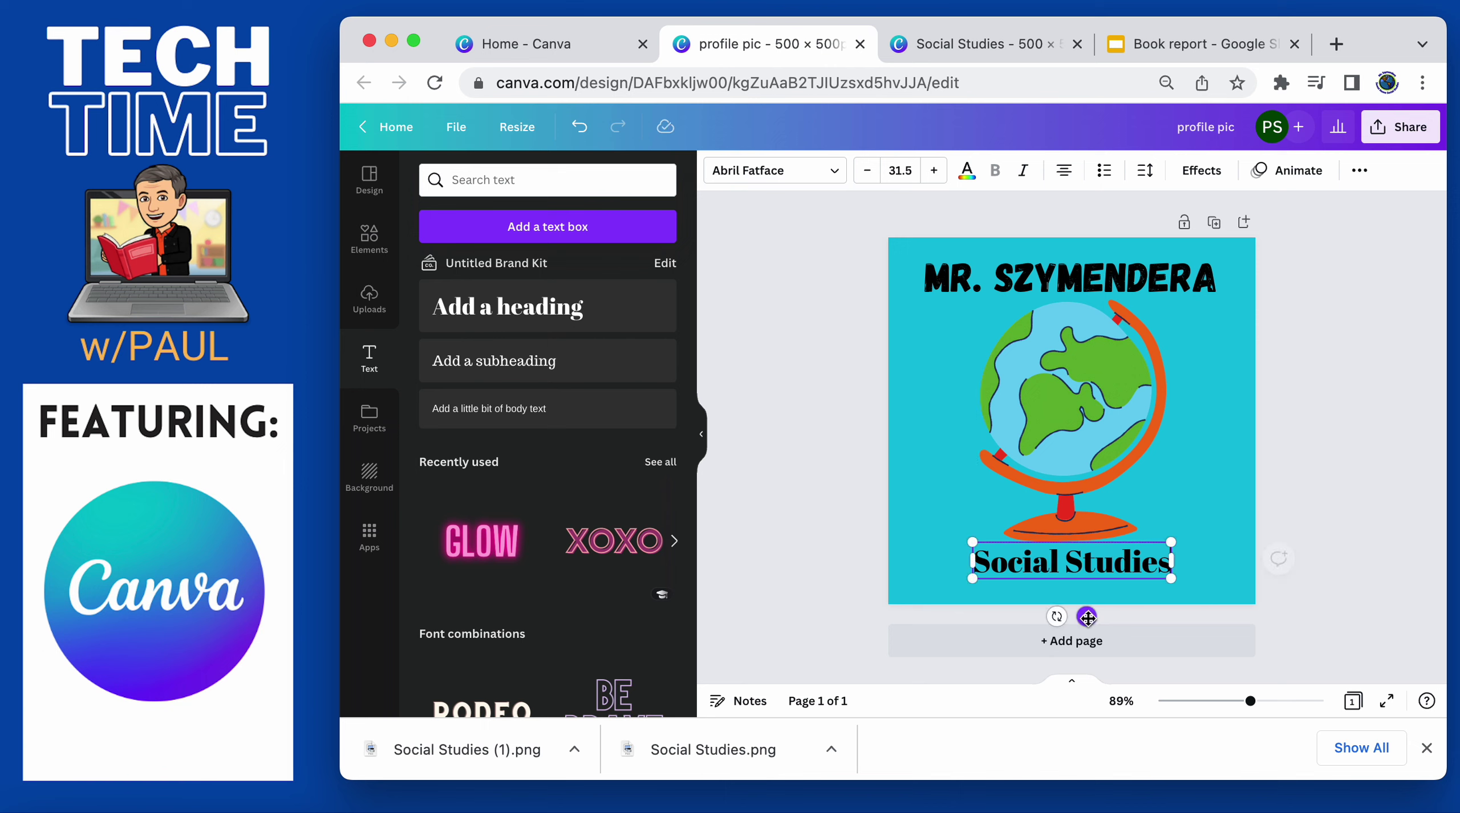
left_click(1215, 463)
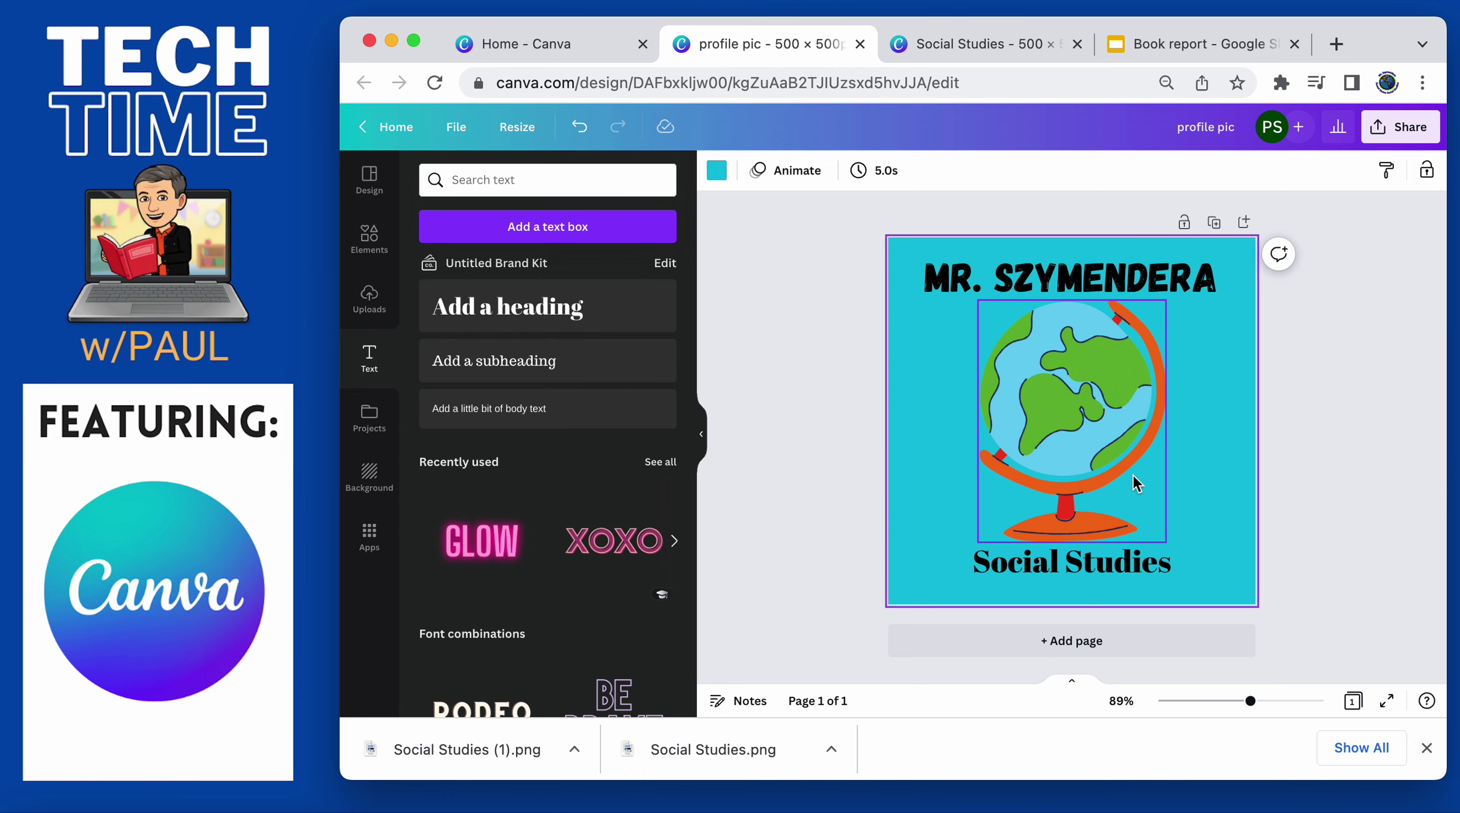
Recolour the globe graphic's orange, red and dark navy parts to the turquoise of the page background
left_click(1085, 400)
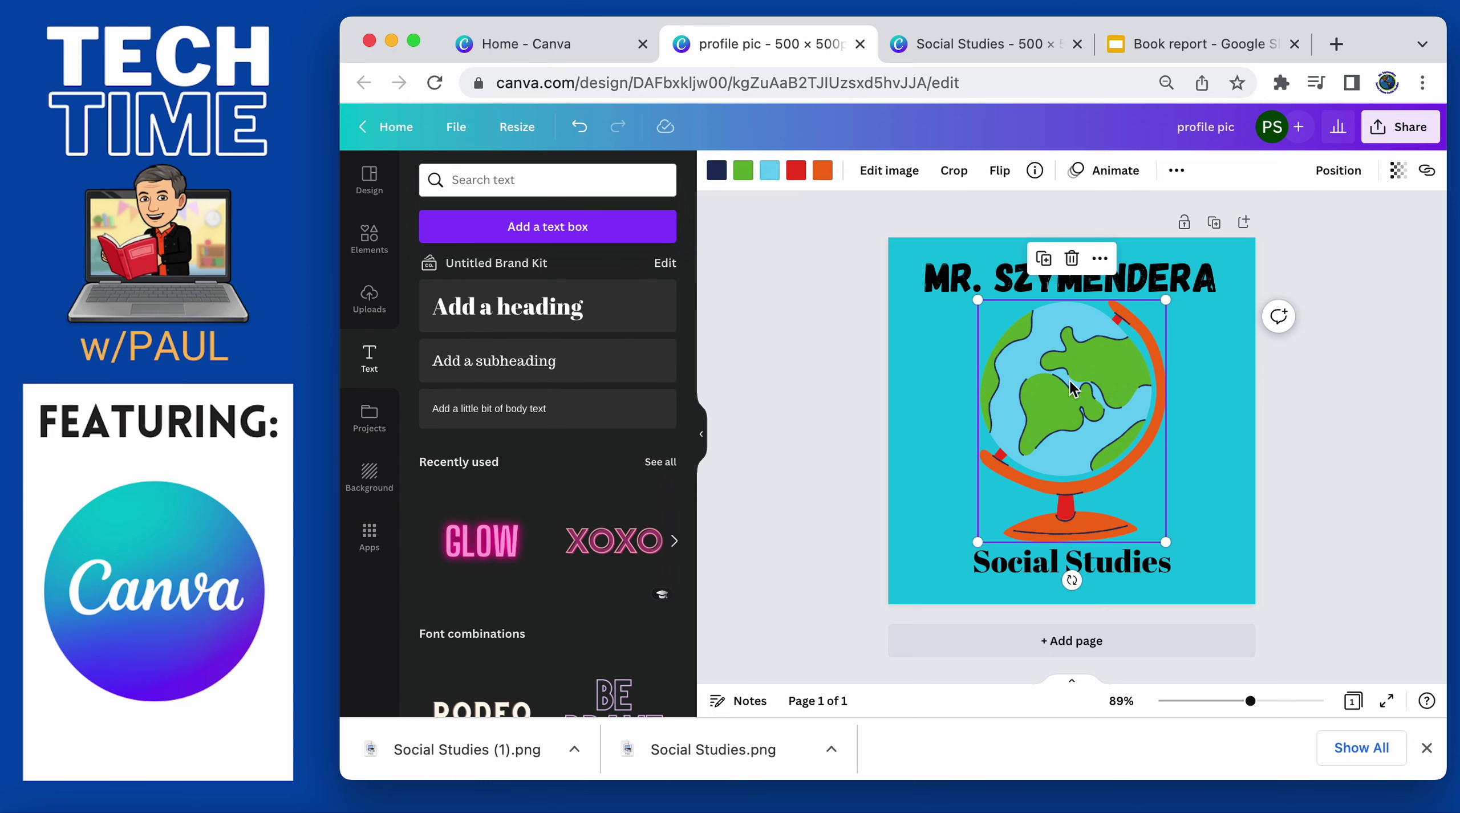
left_click(823, 171)
left_click(524, 254)
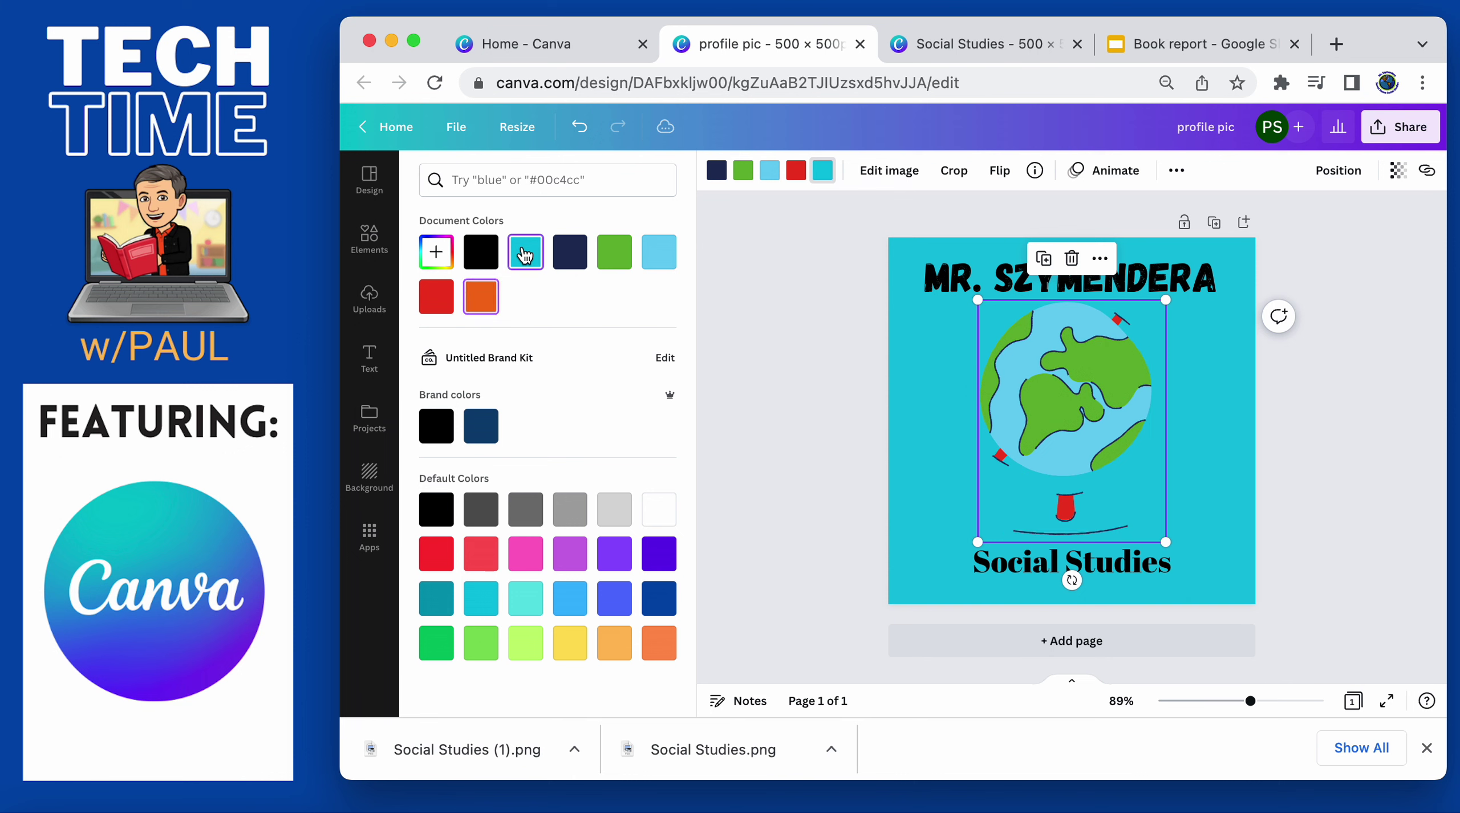
left_click(796, 170)
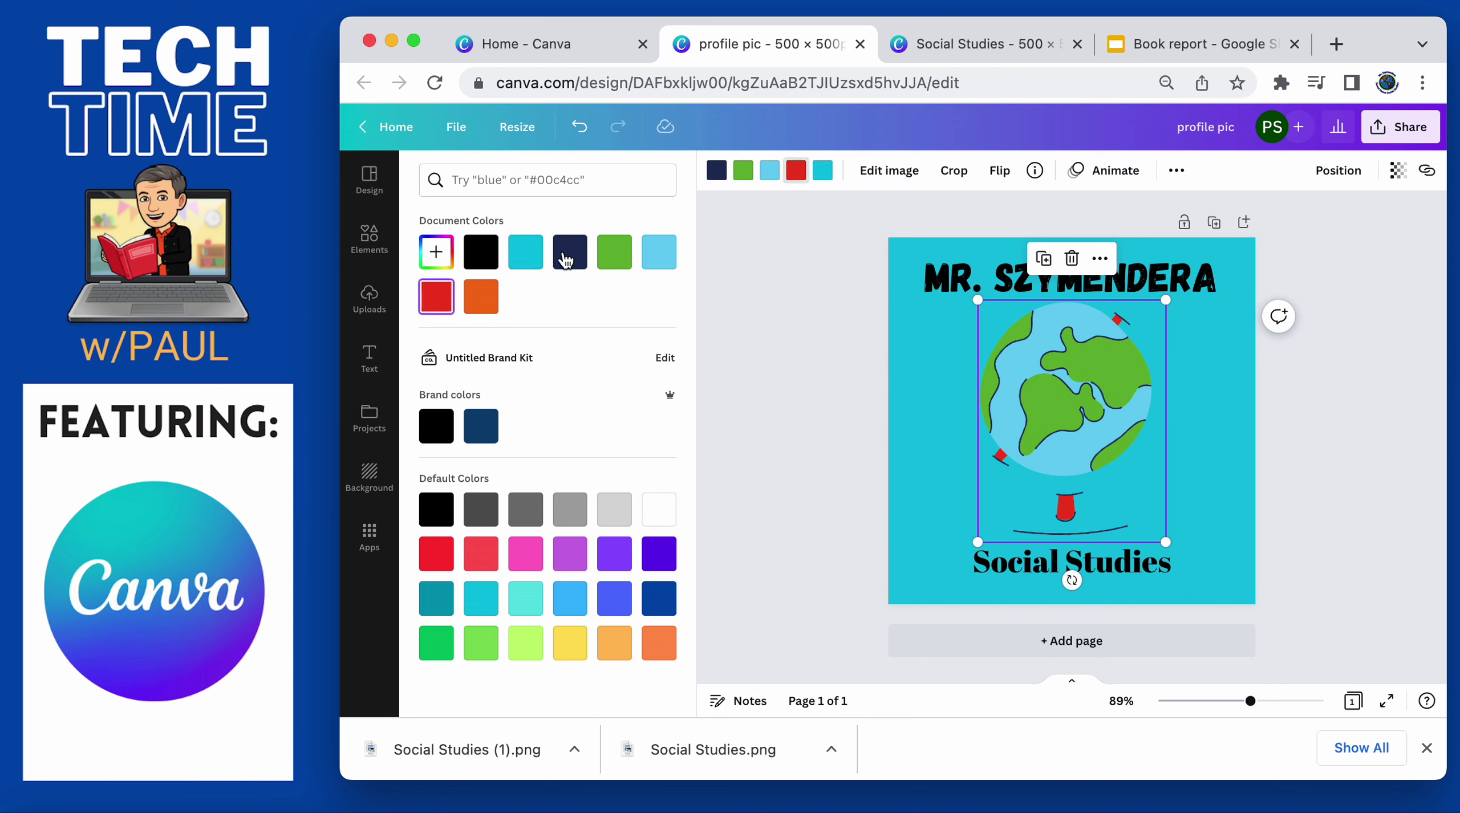
left_click(524, 253)
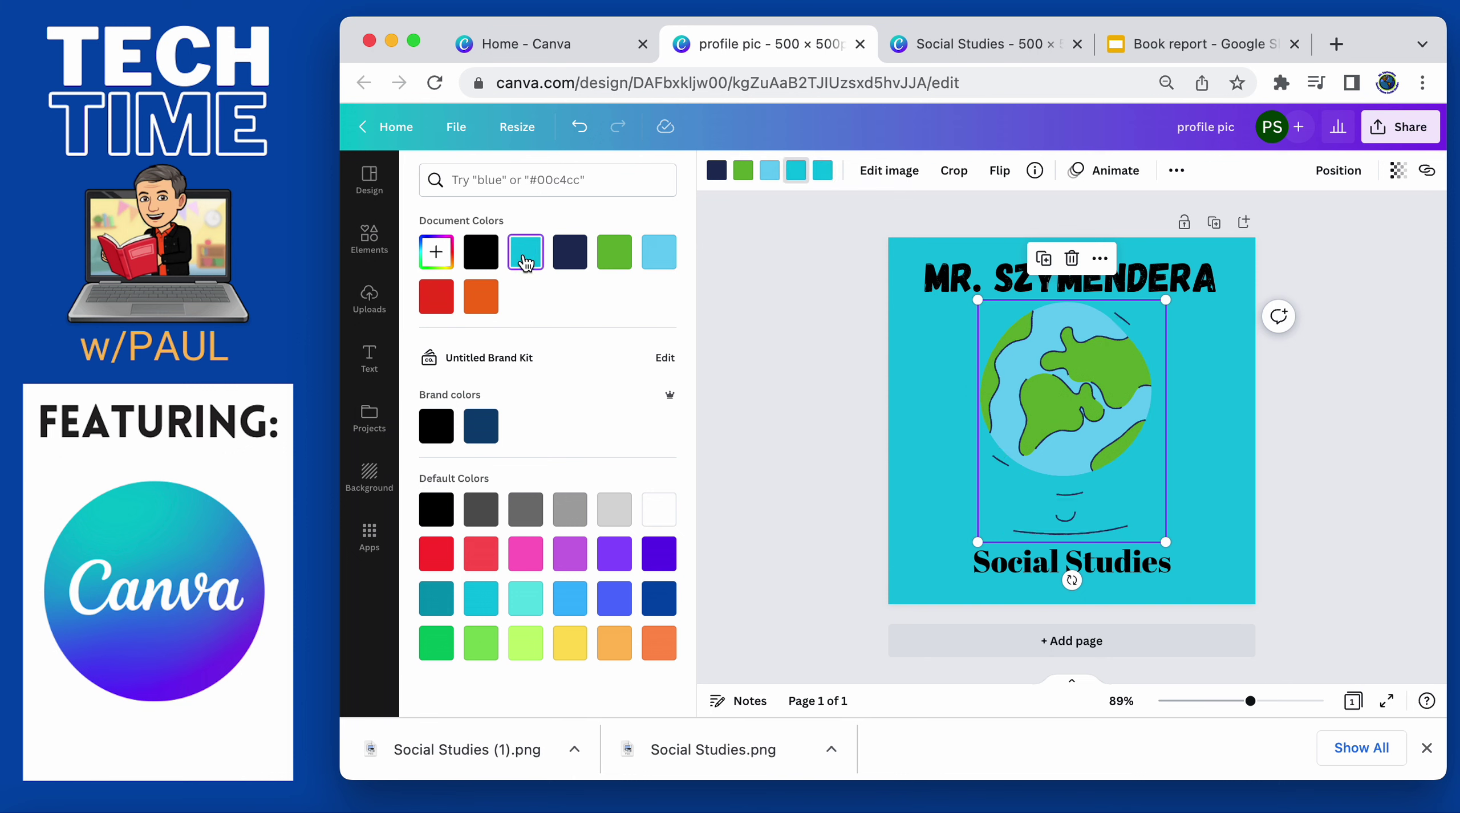
left_click(717, 170)
left_click(524, 257)
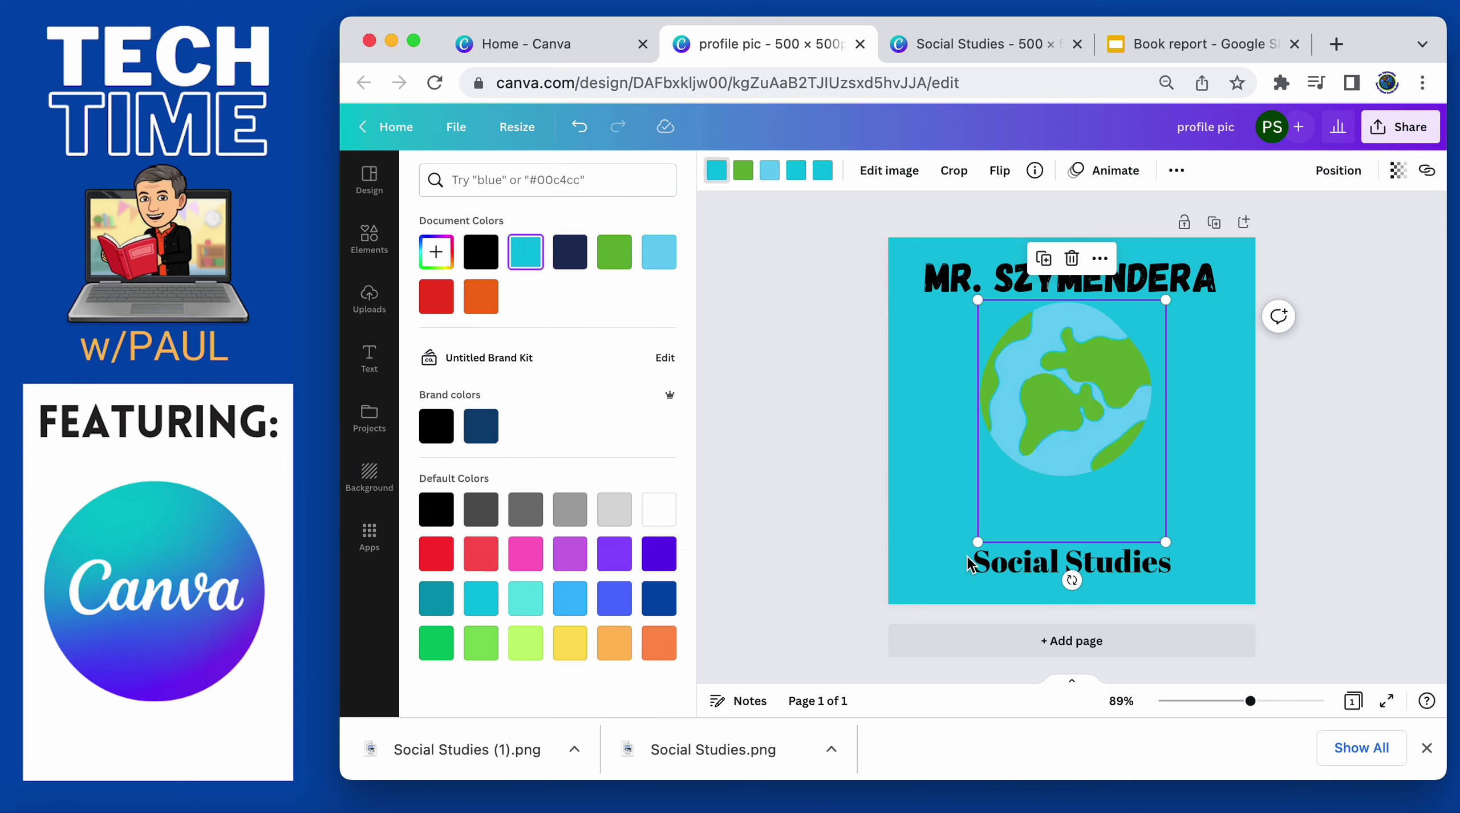
Enlarge the globe to fill the space between the two headings and centre it on the page
left_click_drag(978, 542, 915, 622)
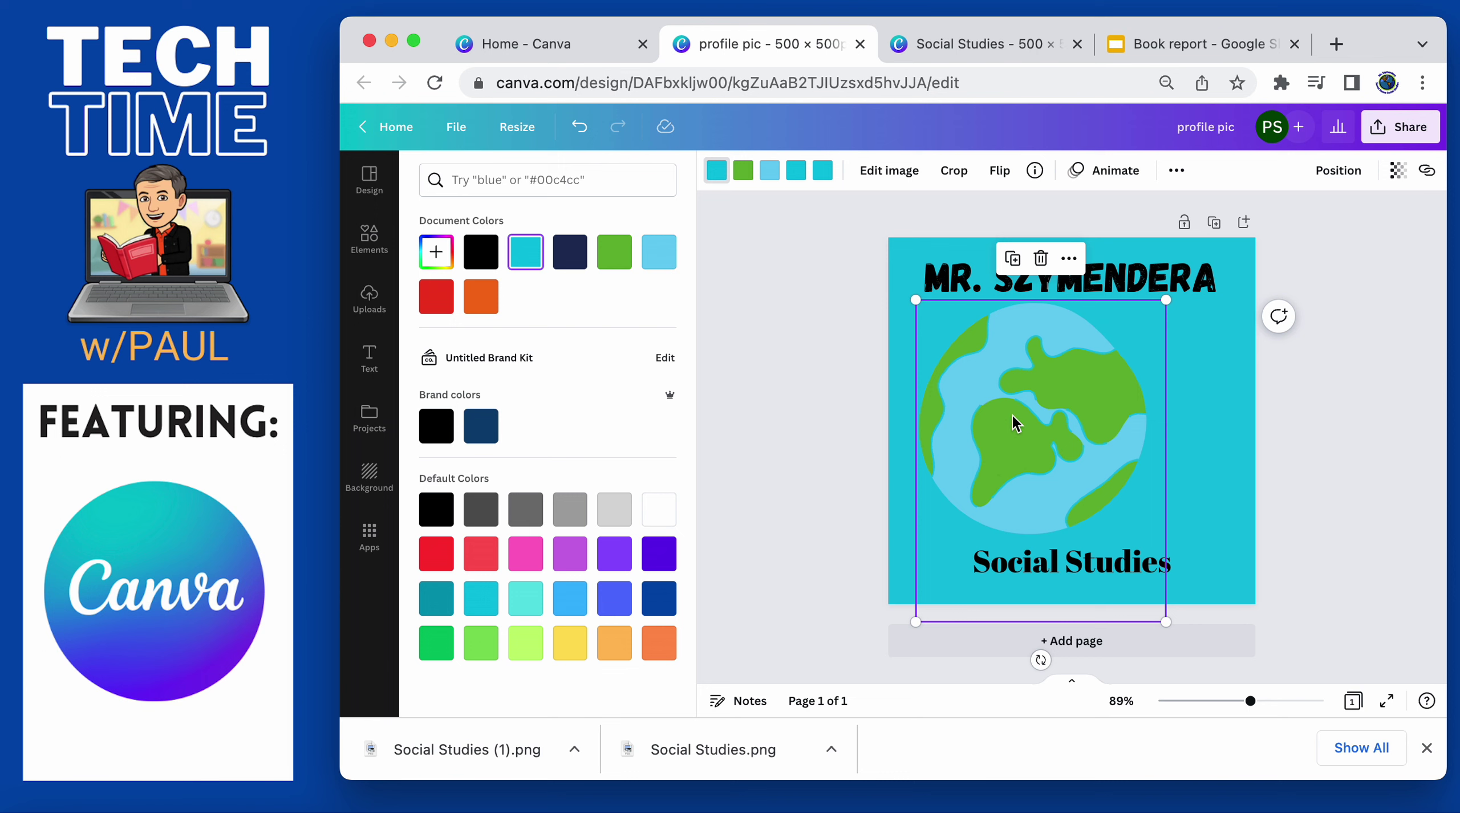
left_click_drag(1013, 423, 1049, 409)
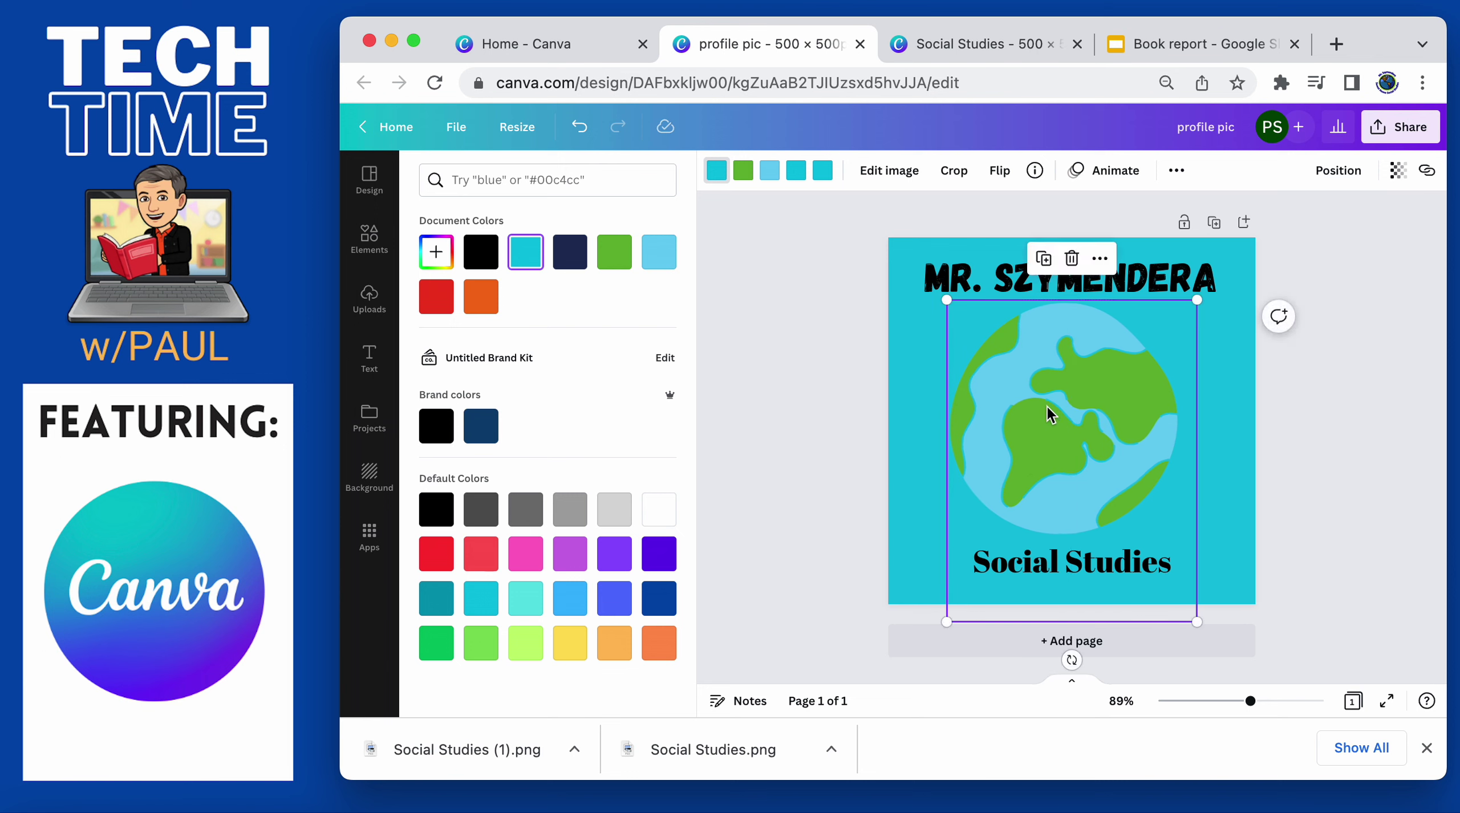
key("Escape")
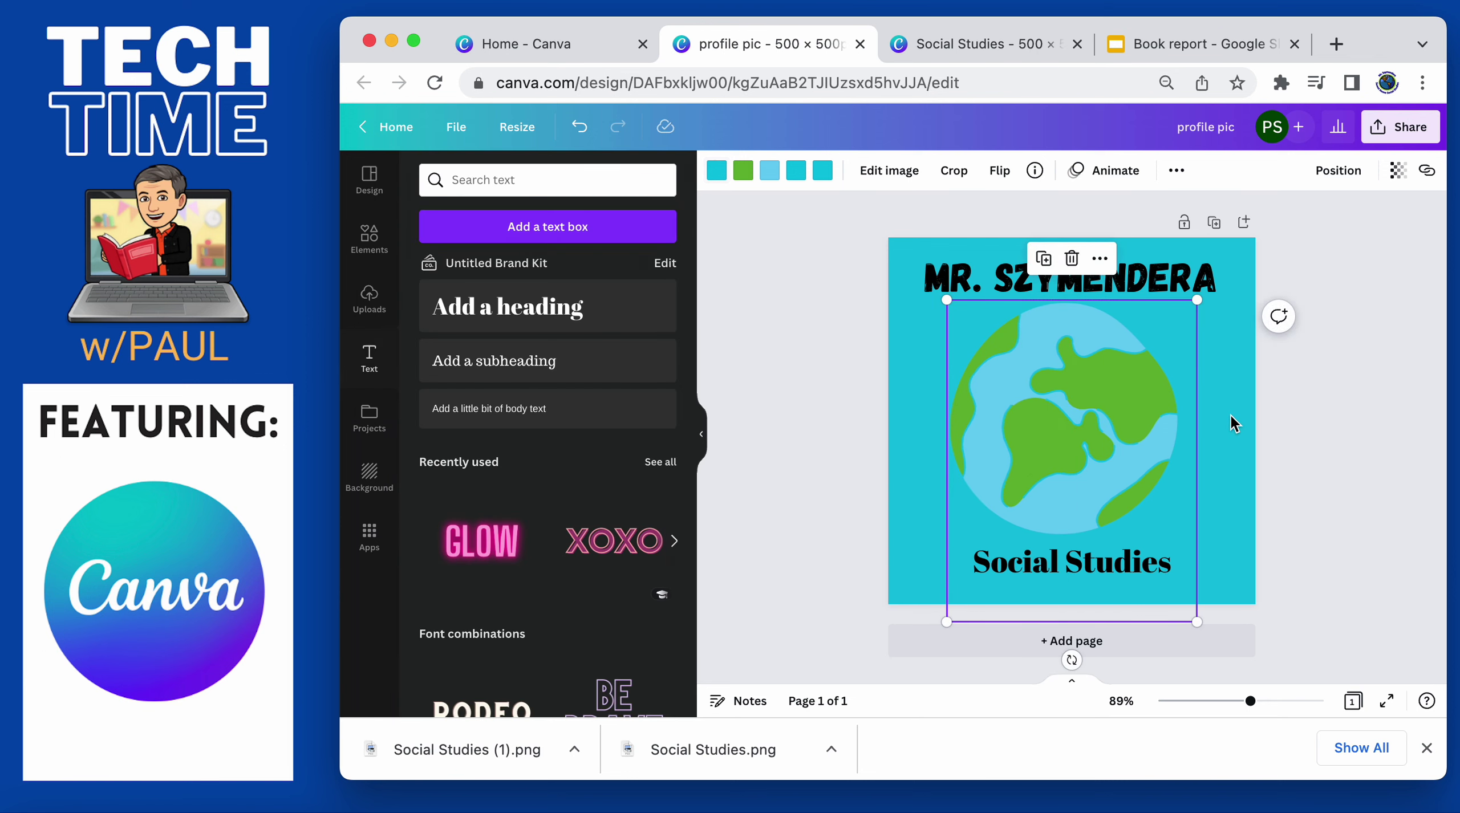
left_click_drag(1105, 423, 1096, 418)
left_click(1205, 431)
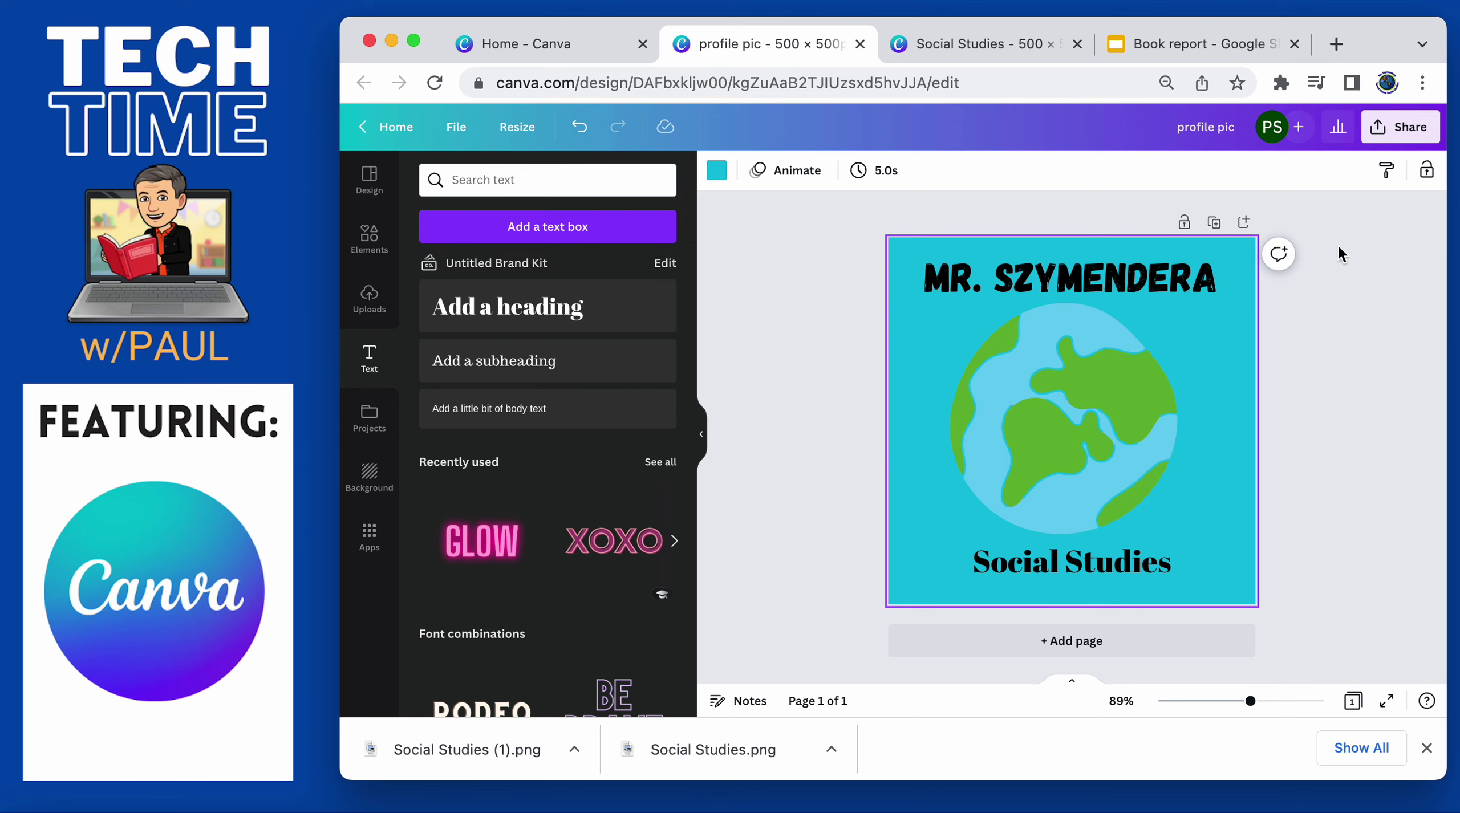
Download the design as a PNG at size 1 (500 × 500 px) and dismiss the completion notice
left_click(1416, 133)
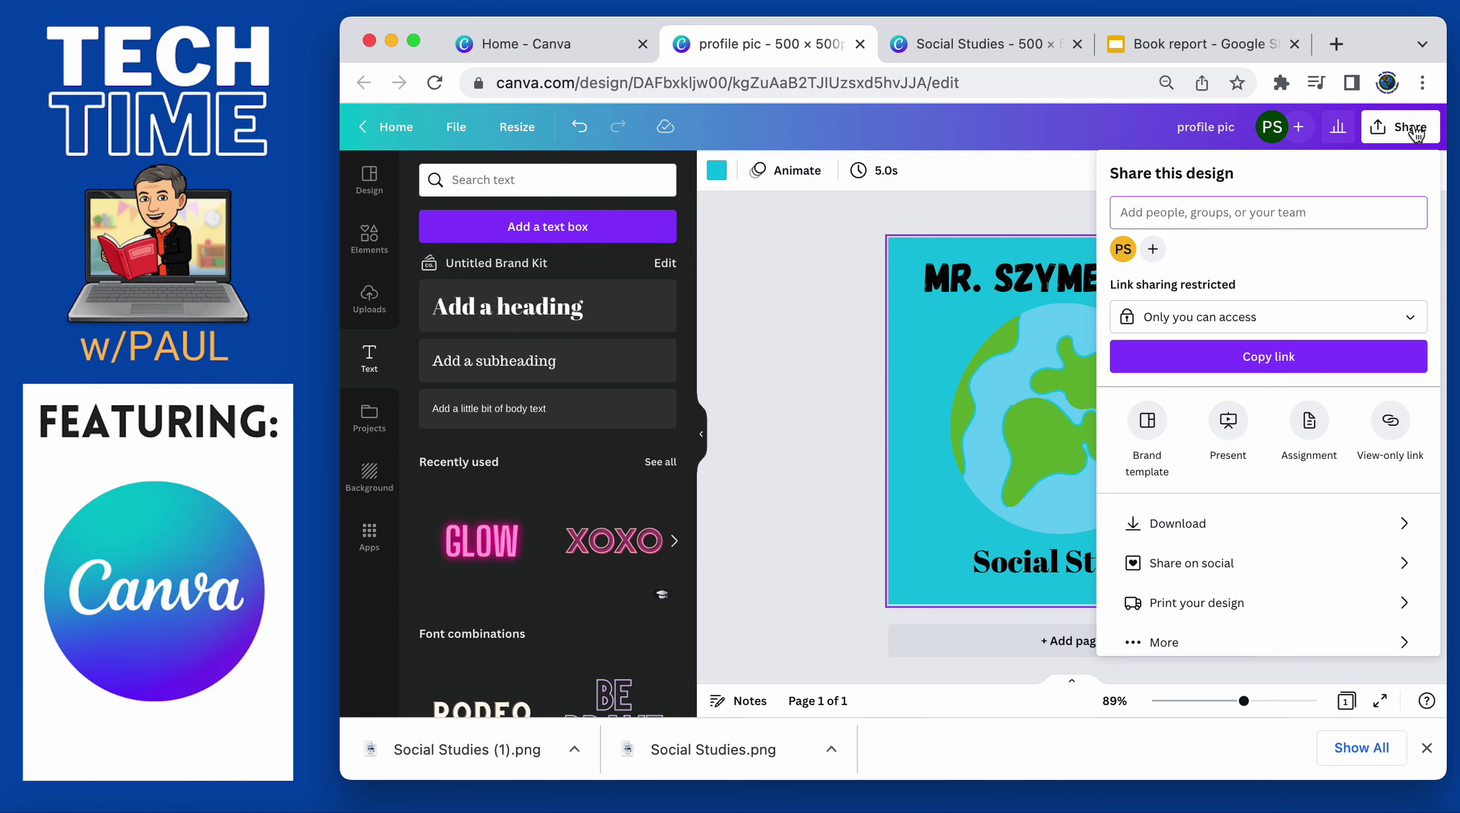
left_click(1169, 524)
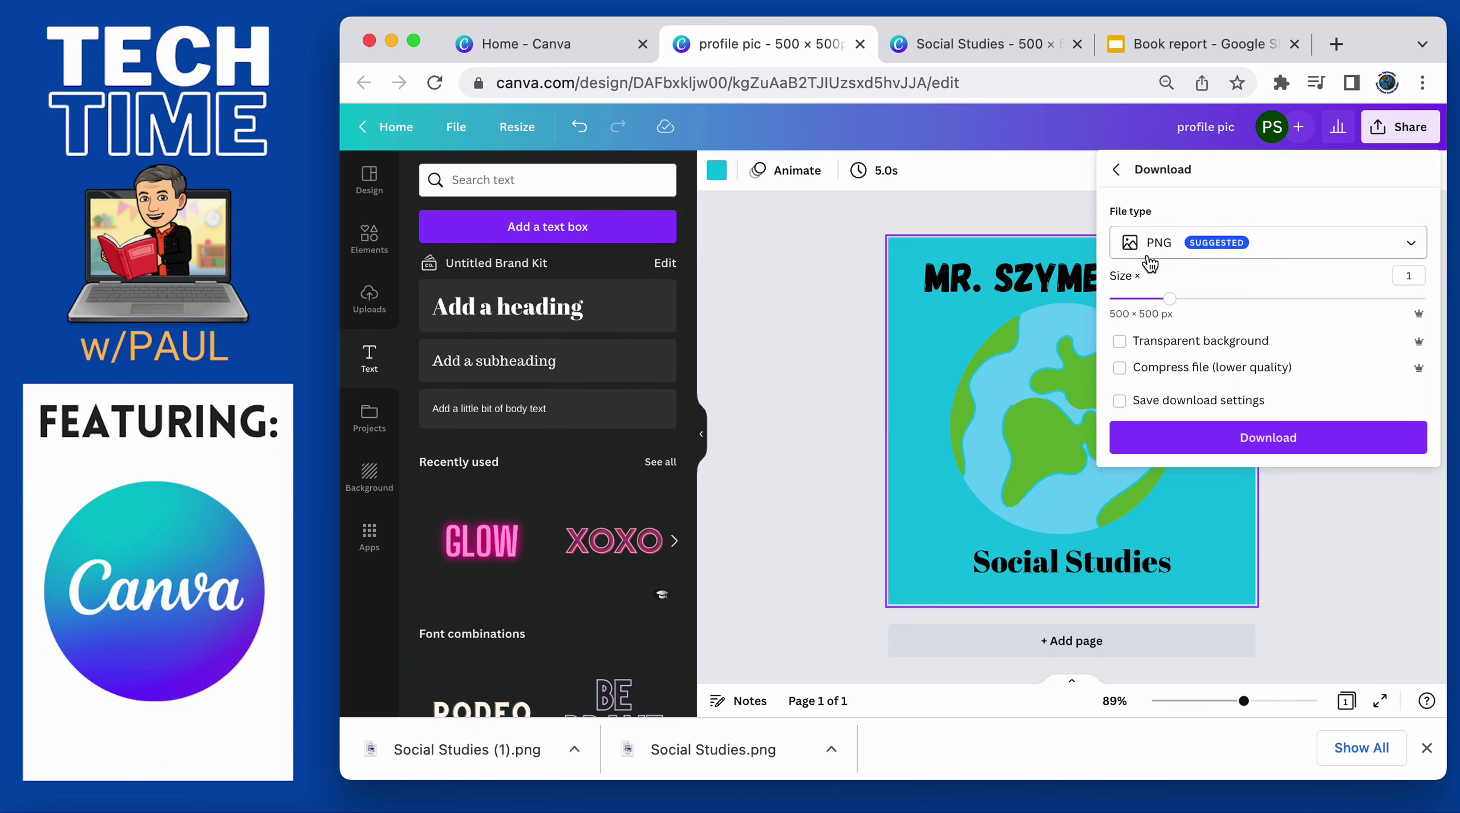
left_click(1302, 444)
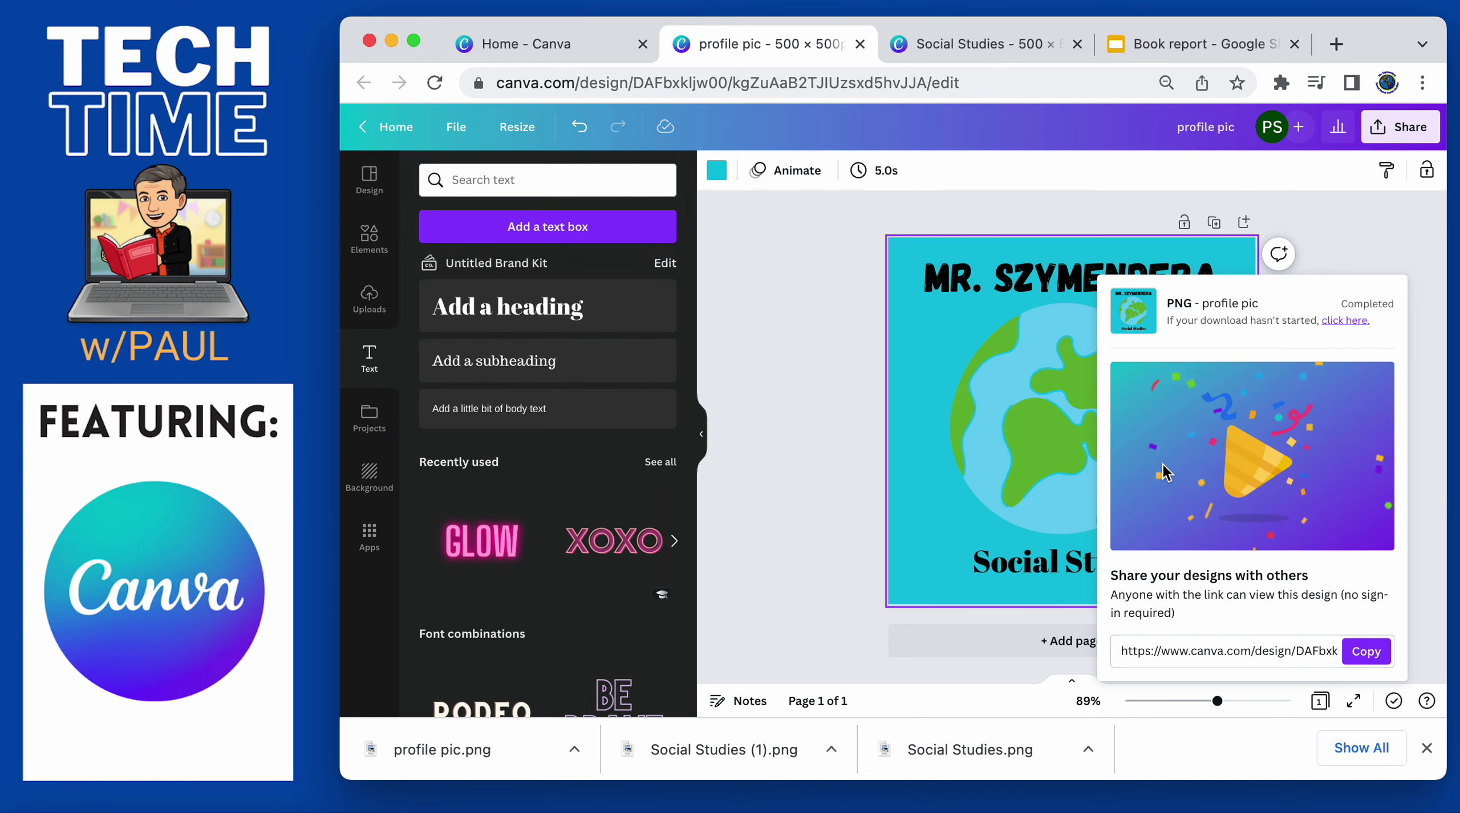
left_click(922, 328)
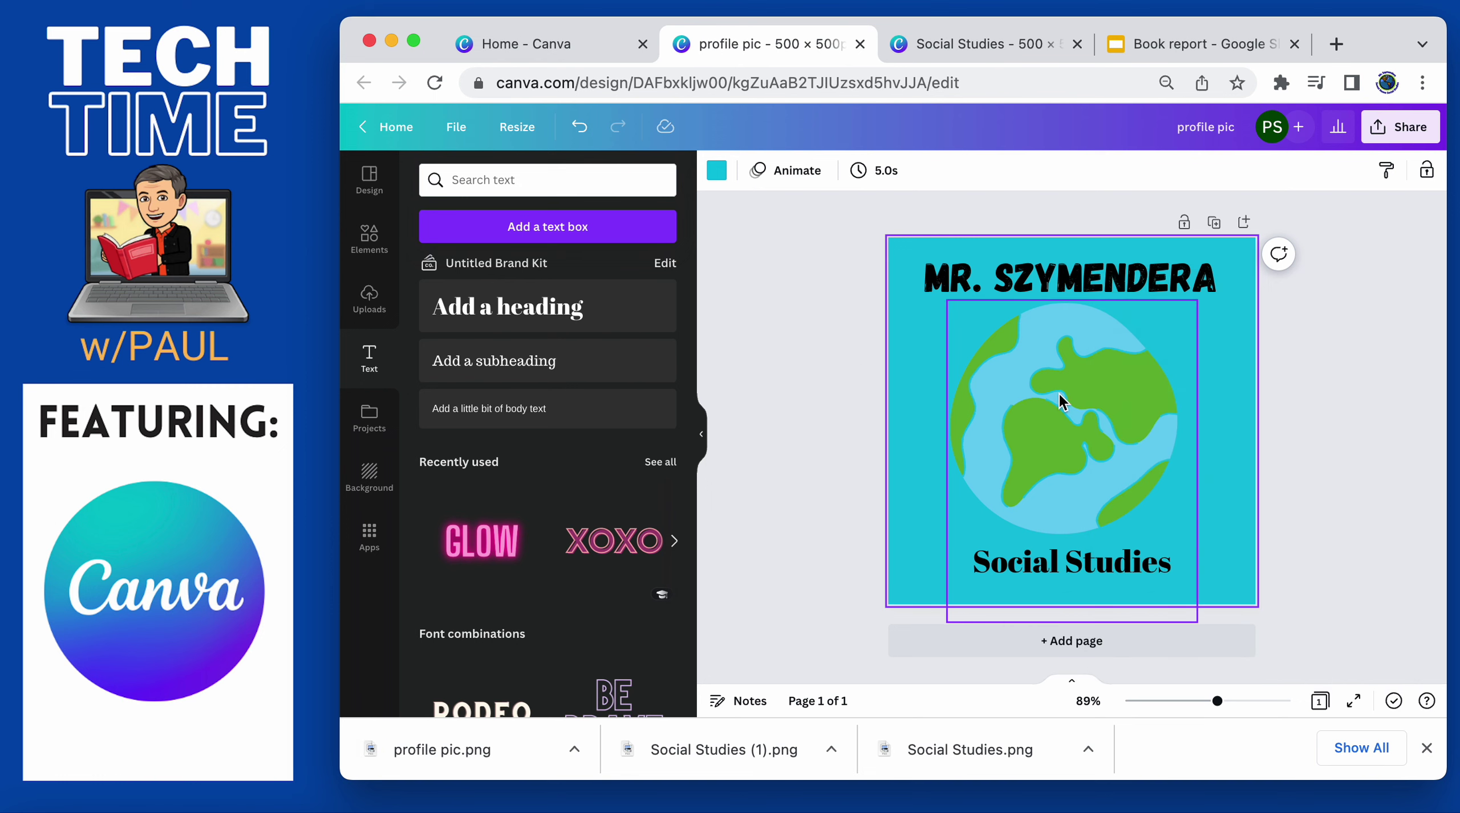
Replace the recoloured globe with the flat globe graphic showing the Americas, found by searching elements for "globe", and enlarge it between the headings
left_click(1074, 403)
key("Delete")
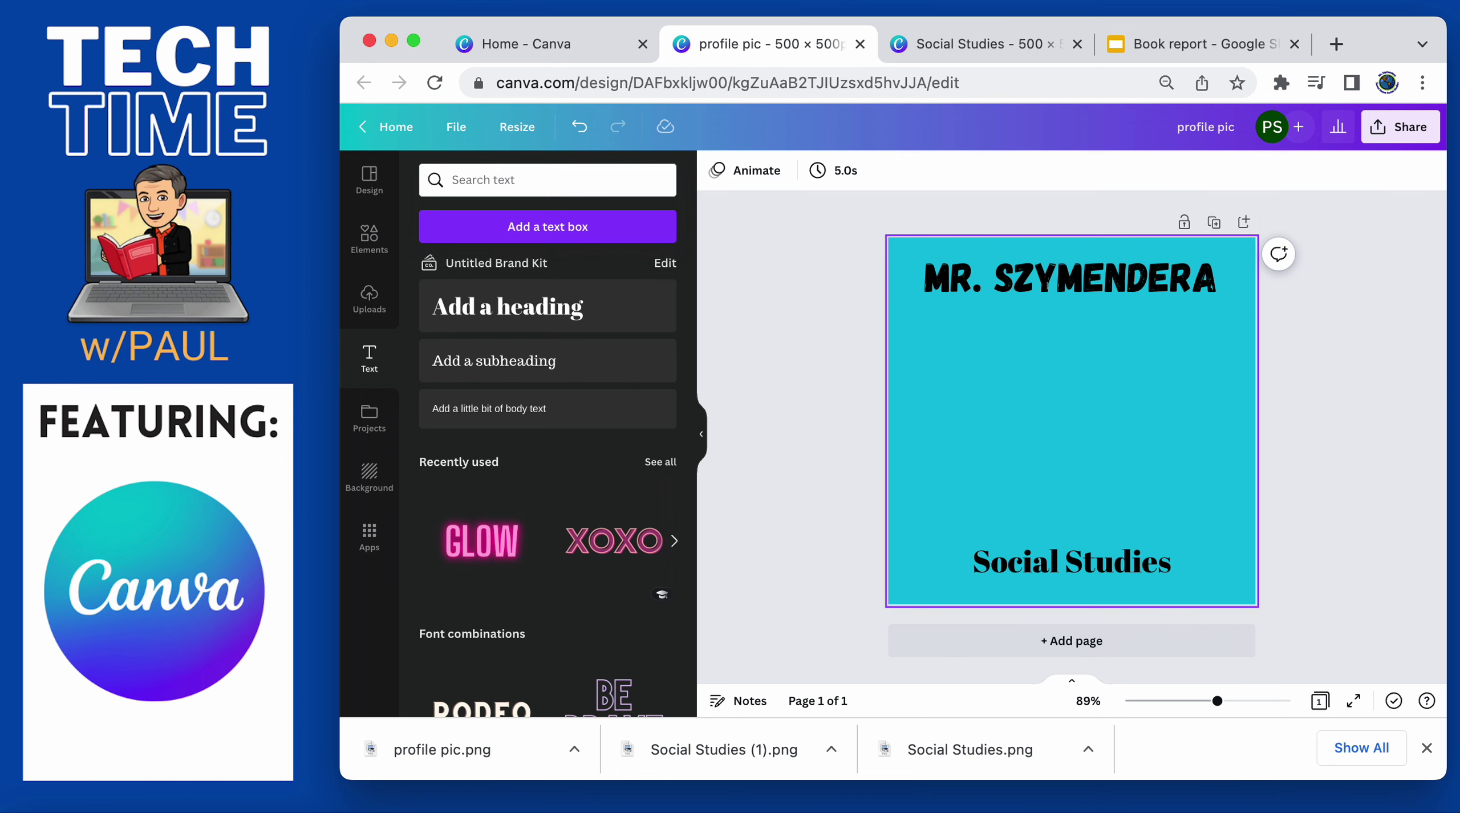
left_click(370, 238)
left_click(492, 181)
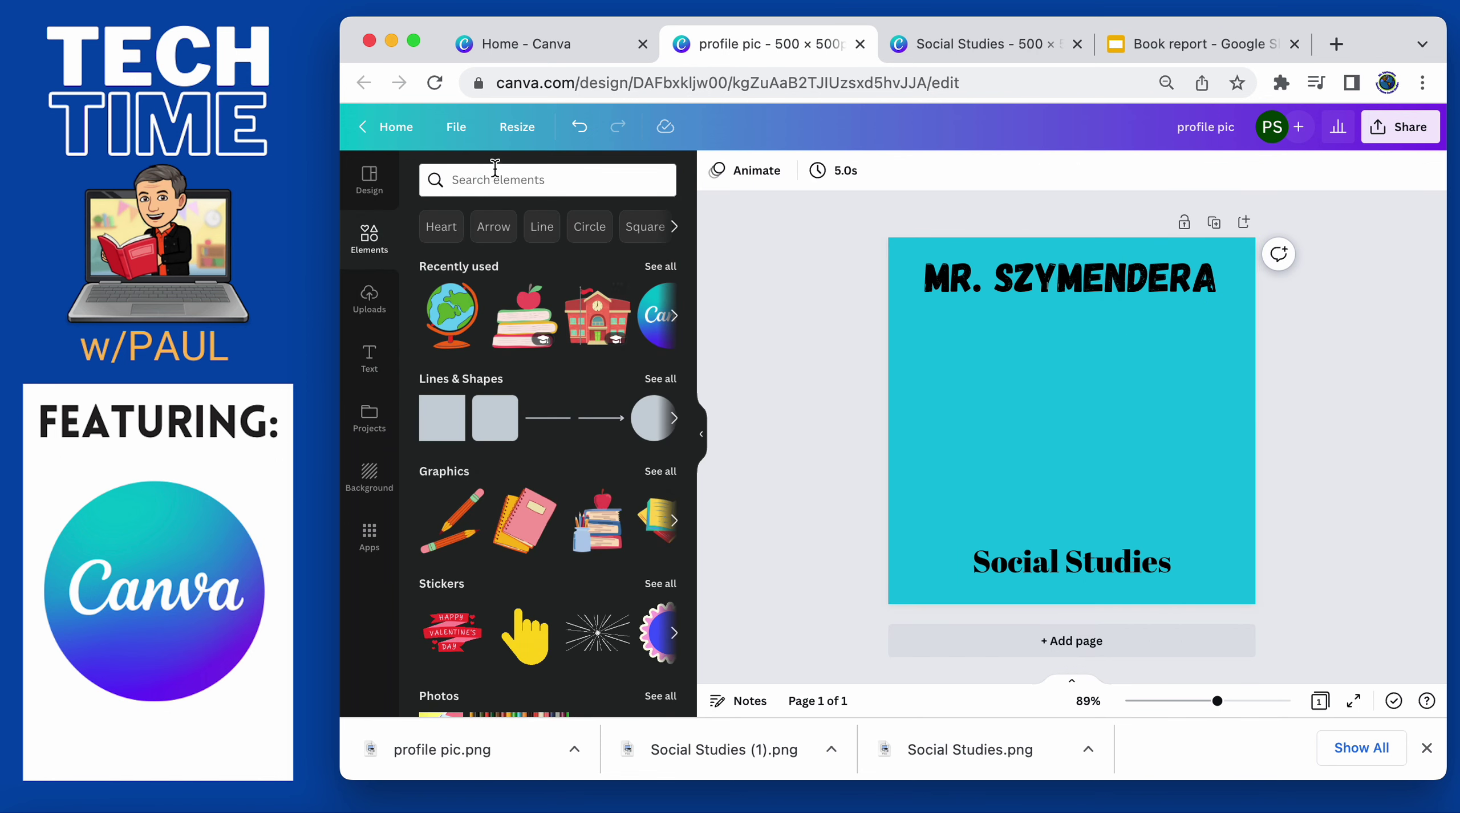
type("globe")
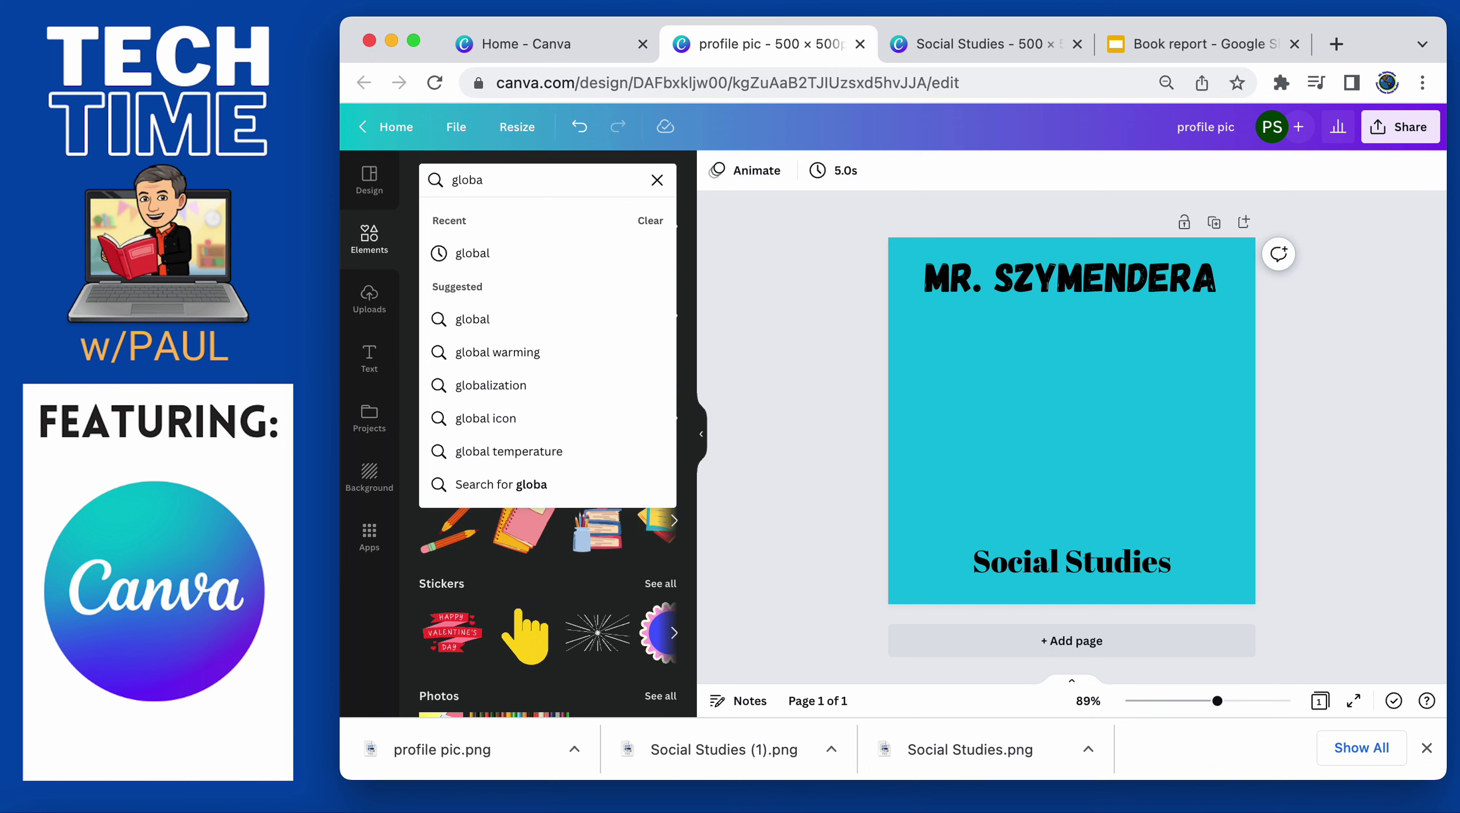
key("Return")
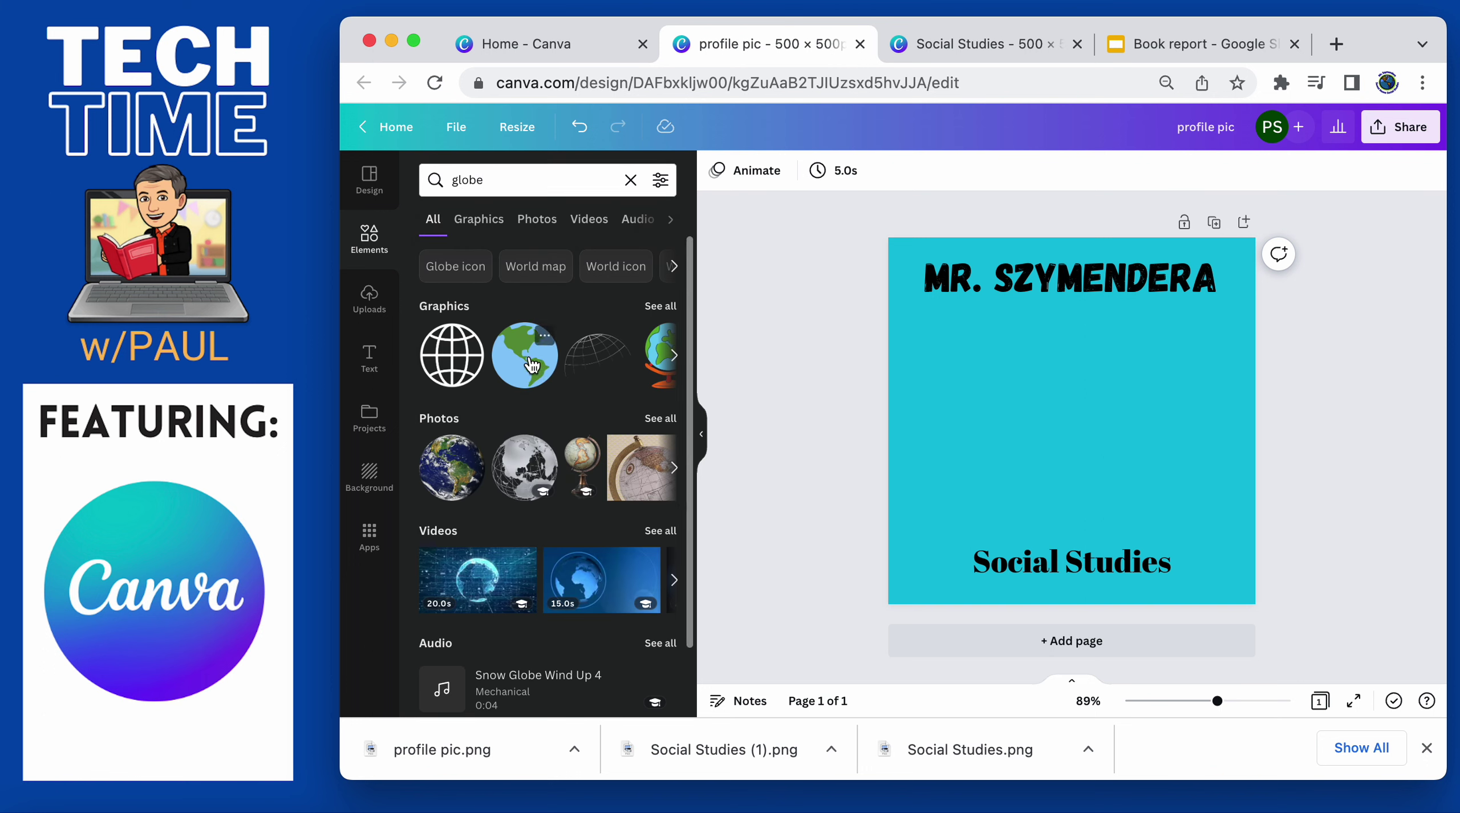
left_click_drag(525, 354, 953, 286)
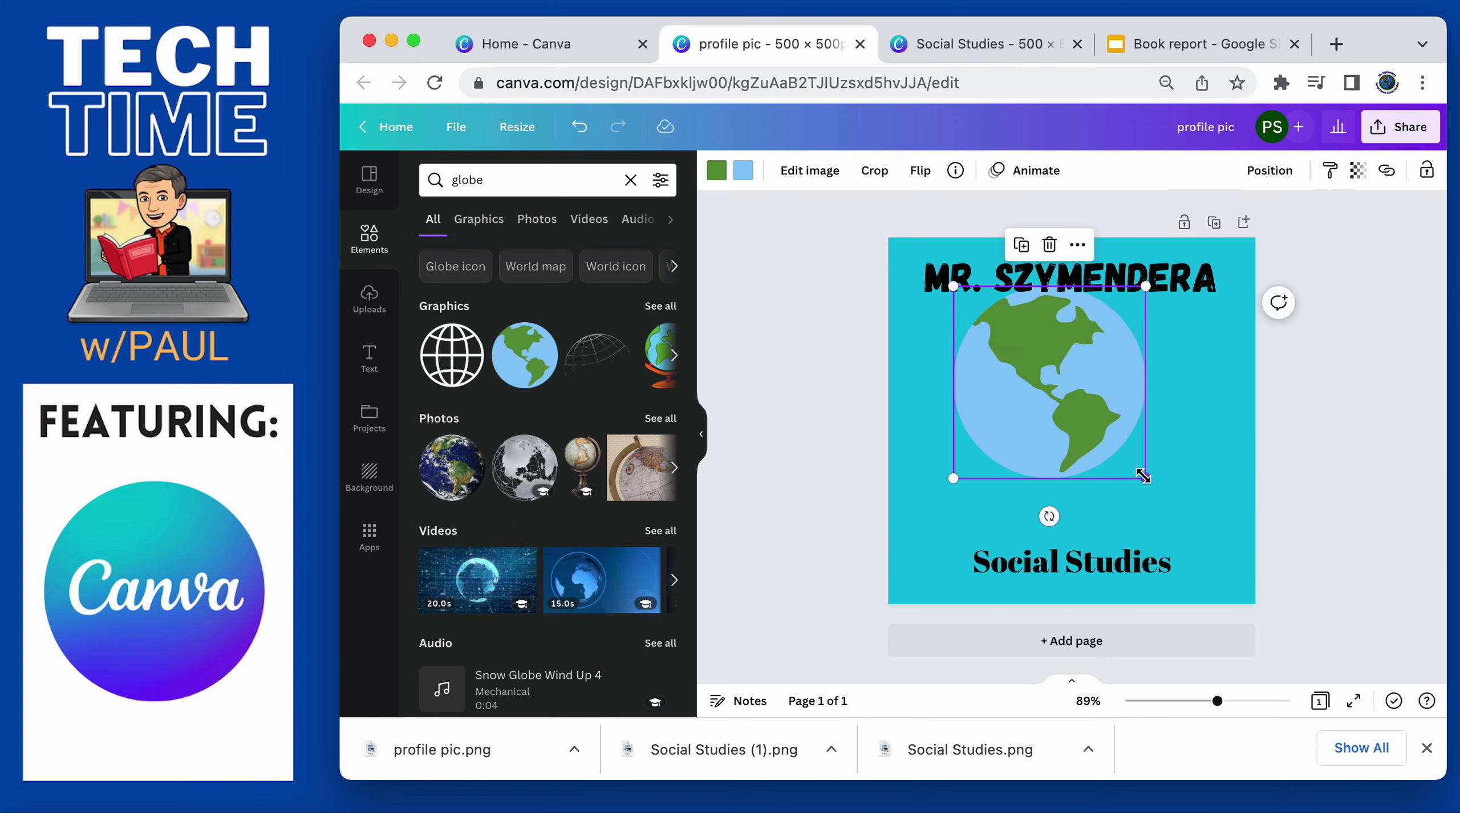
left_click_drag(1143, 476, 1209, 542)
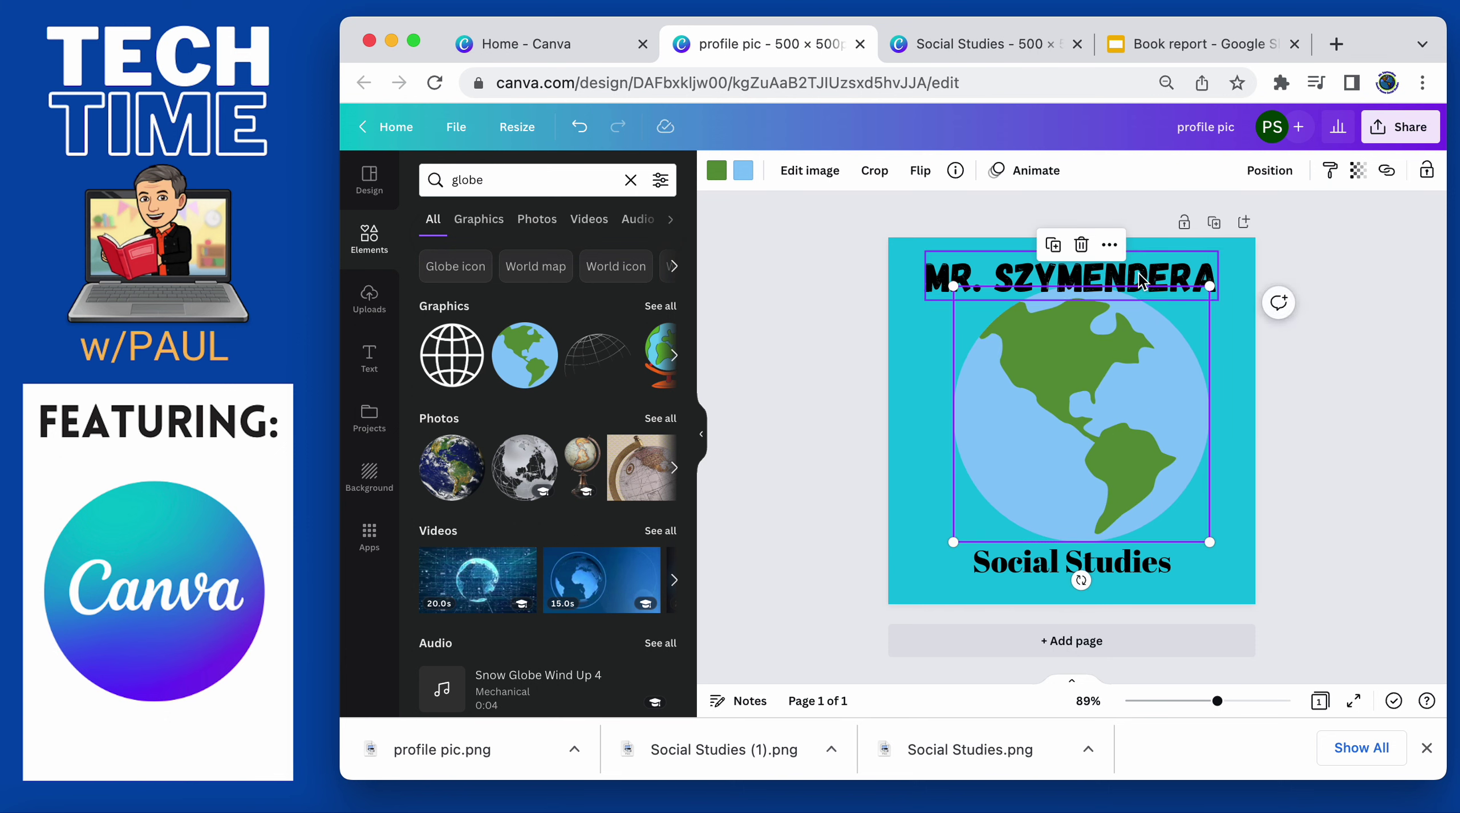
Shrink the name heading to size 35.9 and stack it with the "Social Studies" heading across the globe's middle
left_click_drag(950, 261, 970, 374)
mouse_move(1096, 452)
left_mouse_down()
mouse_move(1108, 453)
mouse_move(1095, 452)
left_mouse_up()
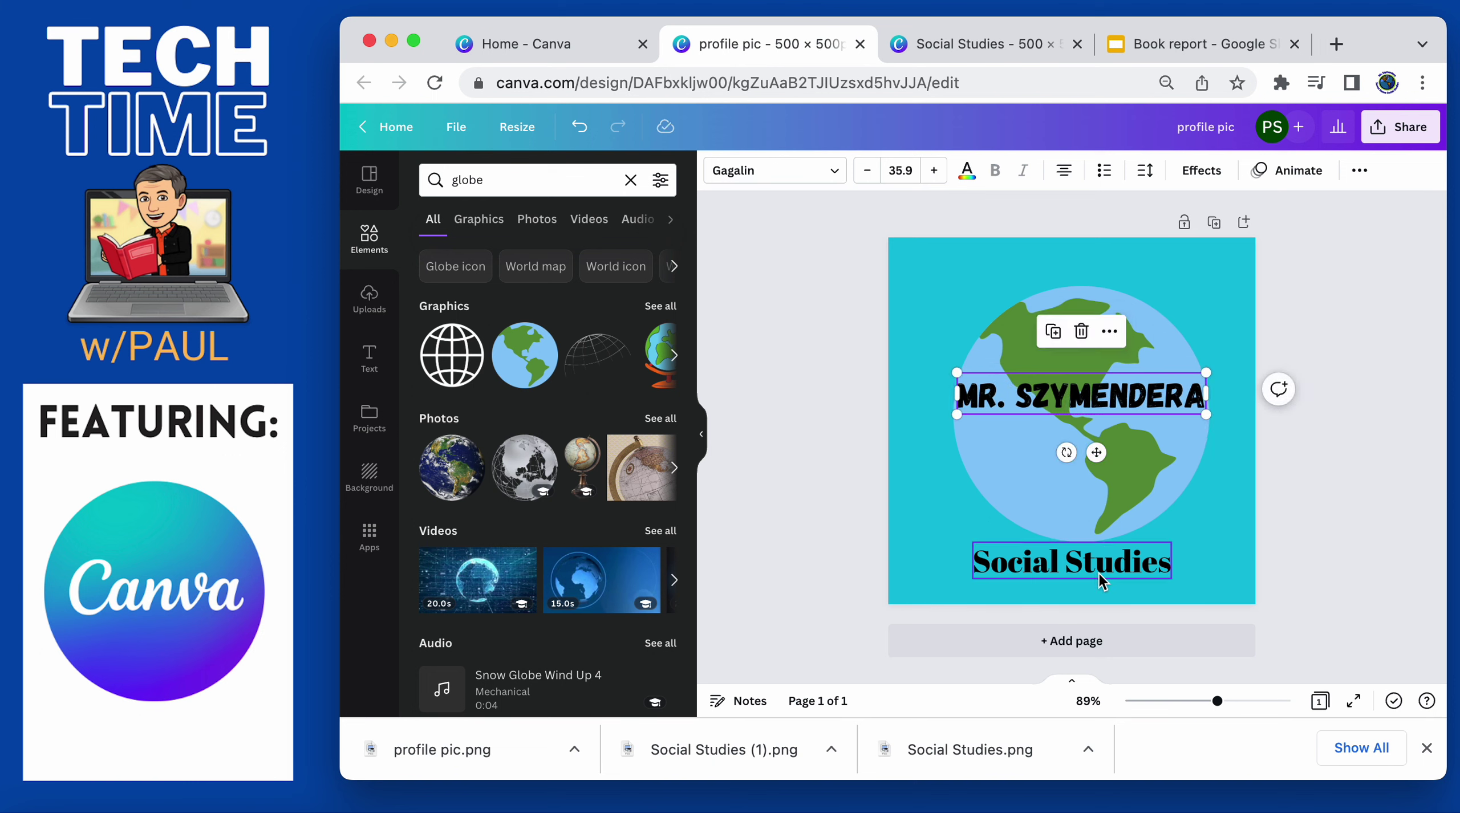
left_click_drag(1098, 573, 1108, 450)
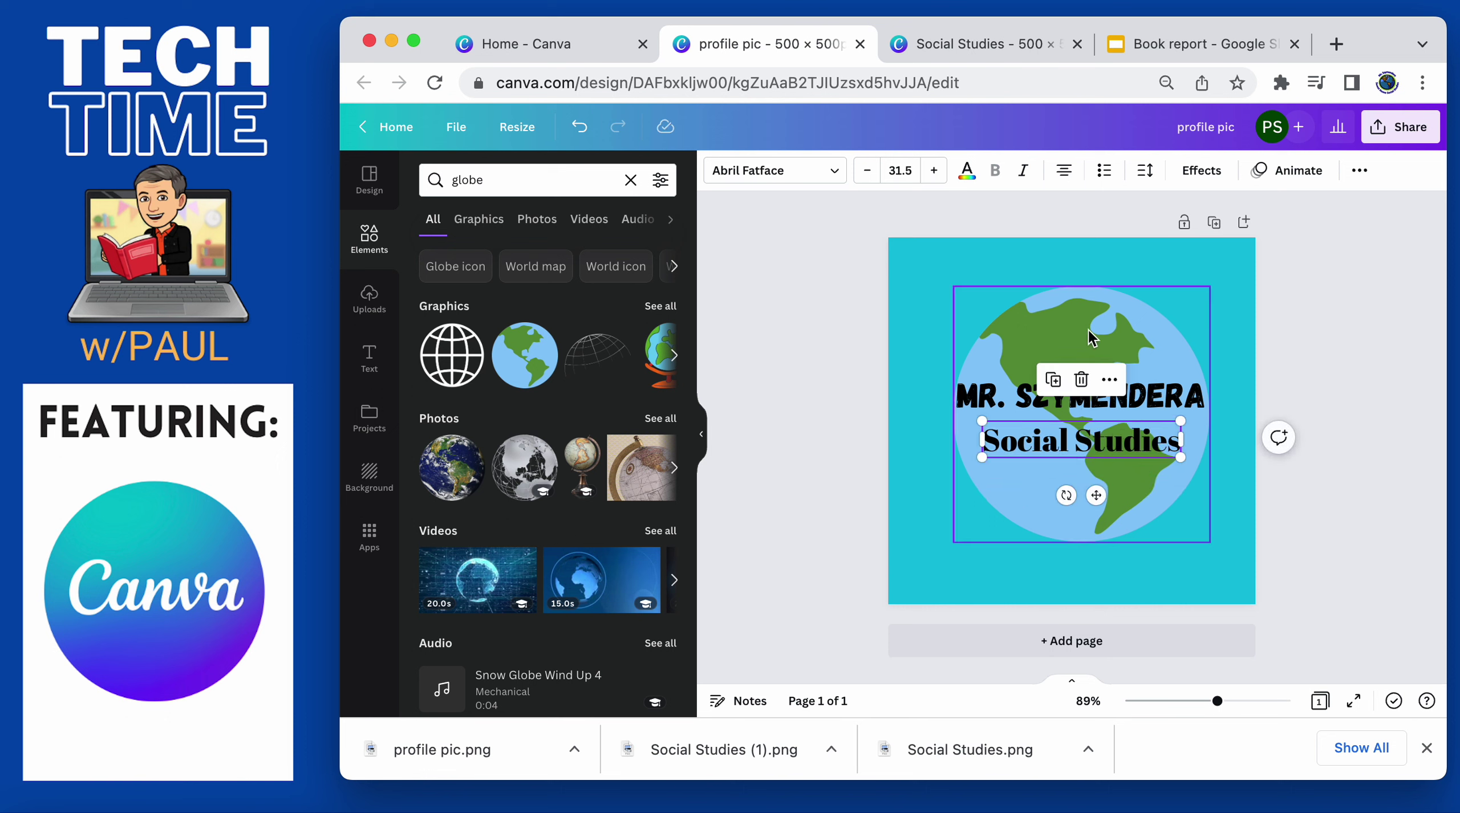
Enlarge the globe graphic from opposite corners until it nearly fills the page
left_click(972, 299)
left_click_drag(951, 285, 911, 245)
left_click_drag(1209, 541, 1244, 590)
Move the name heading up over the globe's upper half and enlarge its text to size 41.1
left_click_drag(1091, 399, 1067, 361)
left_click(1083, 399)
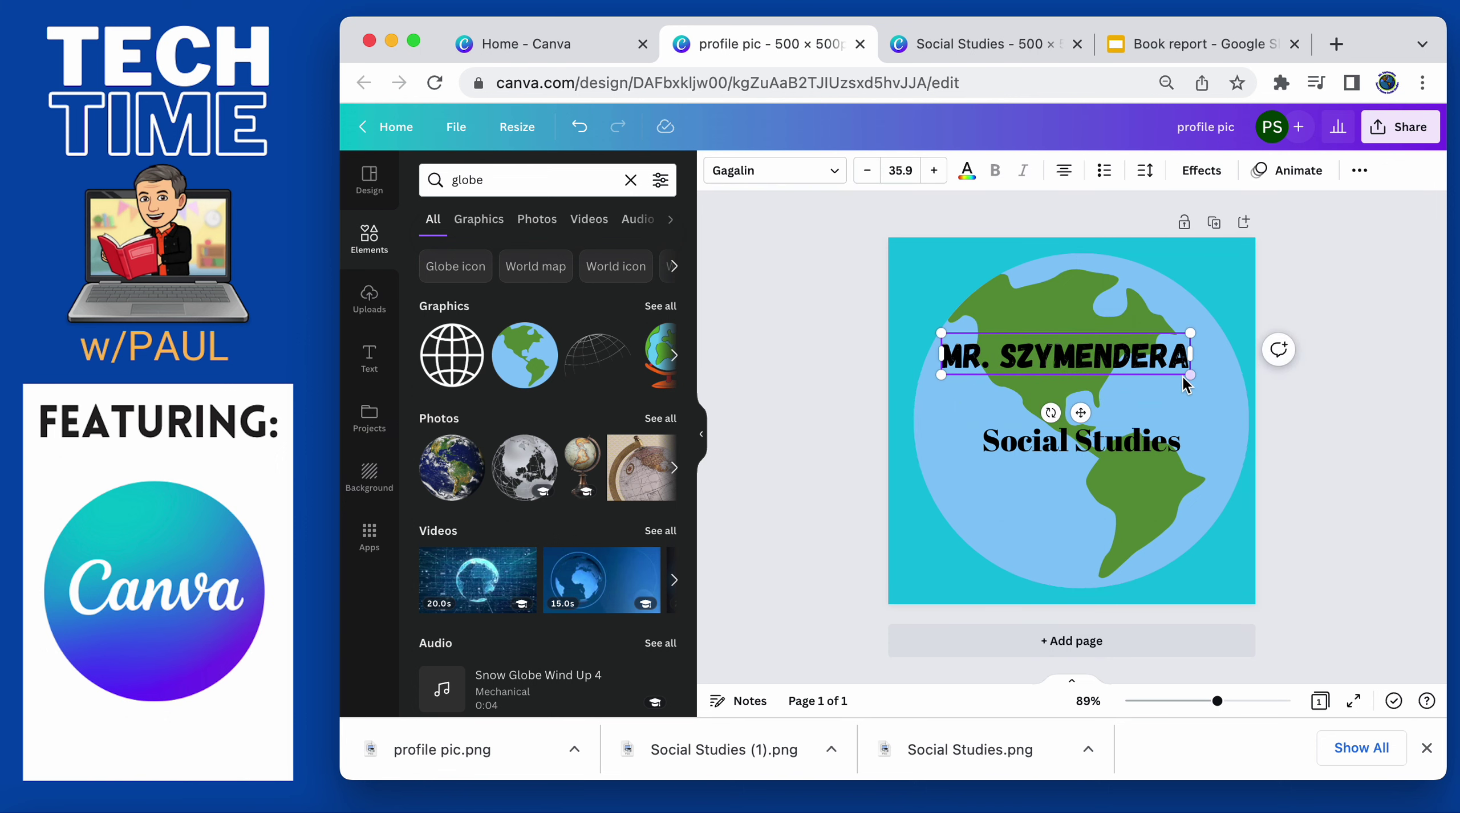
left_click_drag(1187, 373, 1222, 384)
Enlarge the "Social Studies" heading to size 40.5 and place it just below the name heading, centred on the page
left_click(1143, 447)
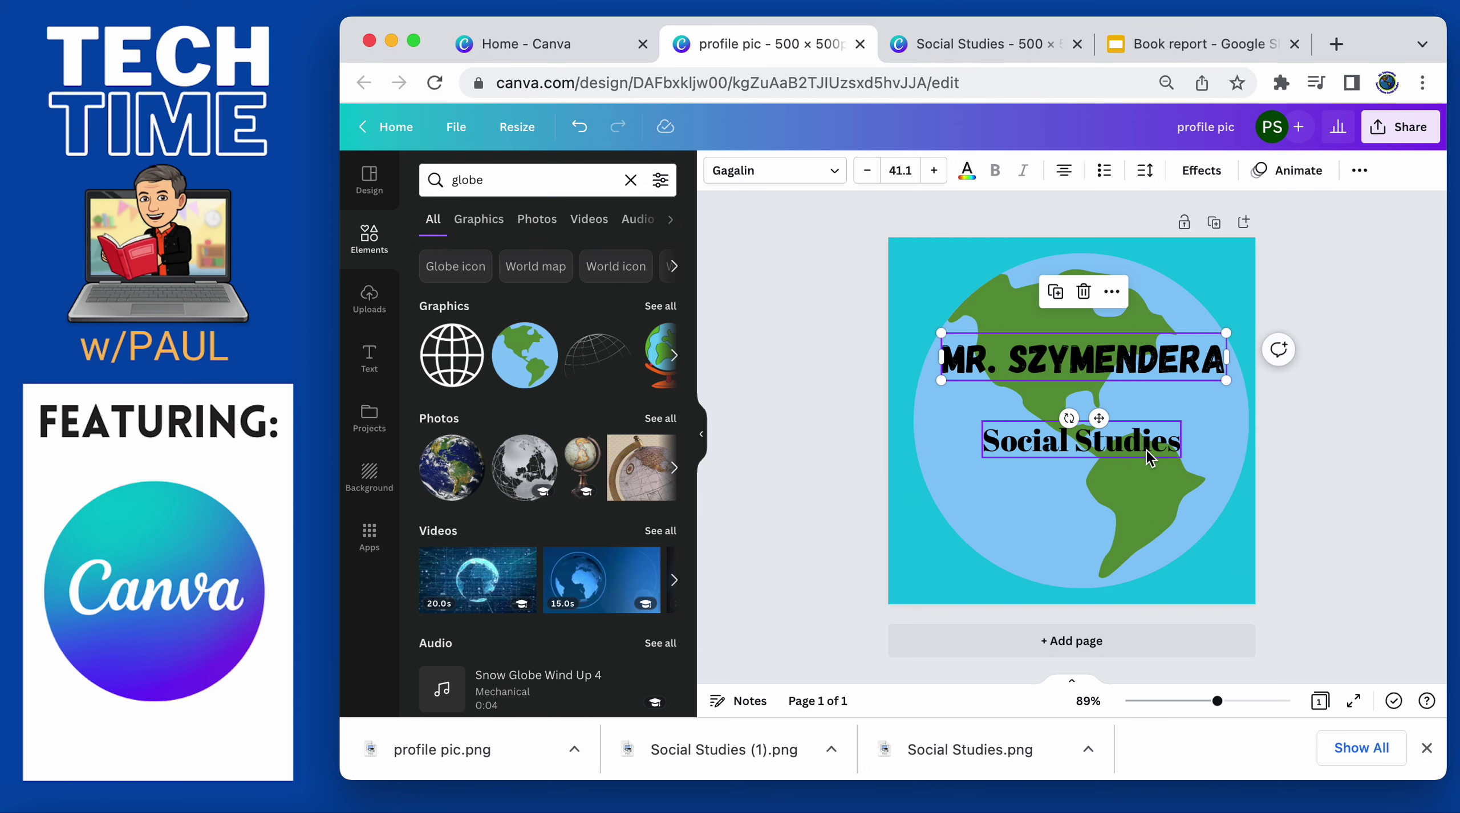
left_click_drag(982, 456, 922, 476)
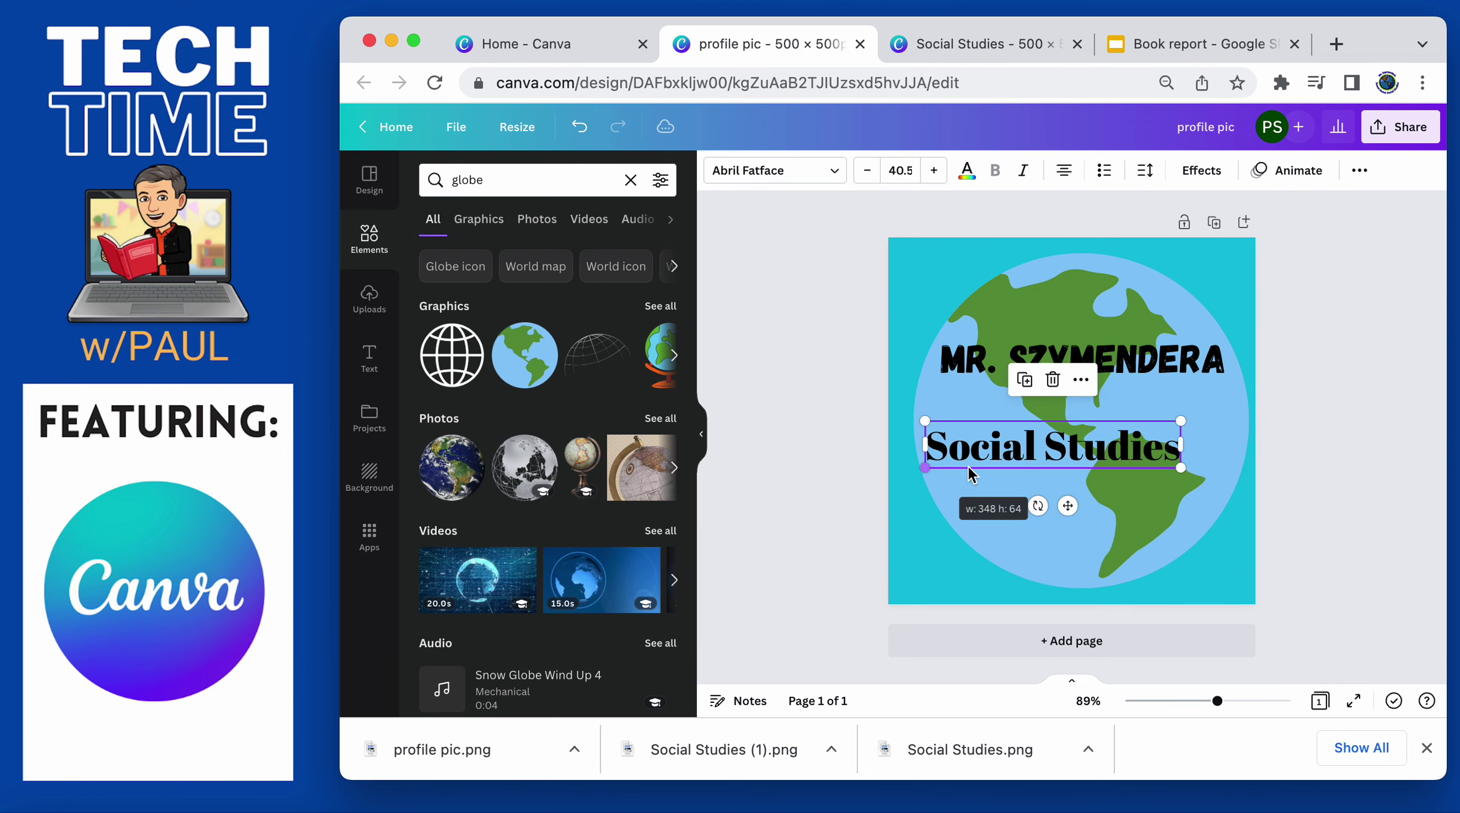
left_click_drag(1059, 499, 1092, 476)
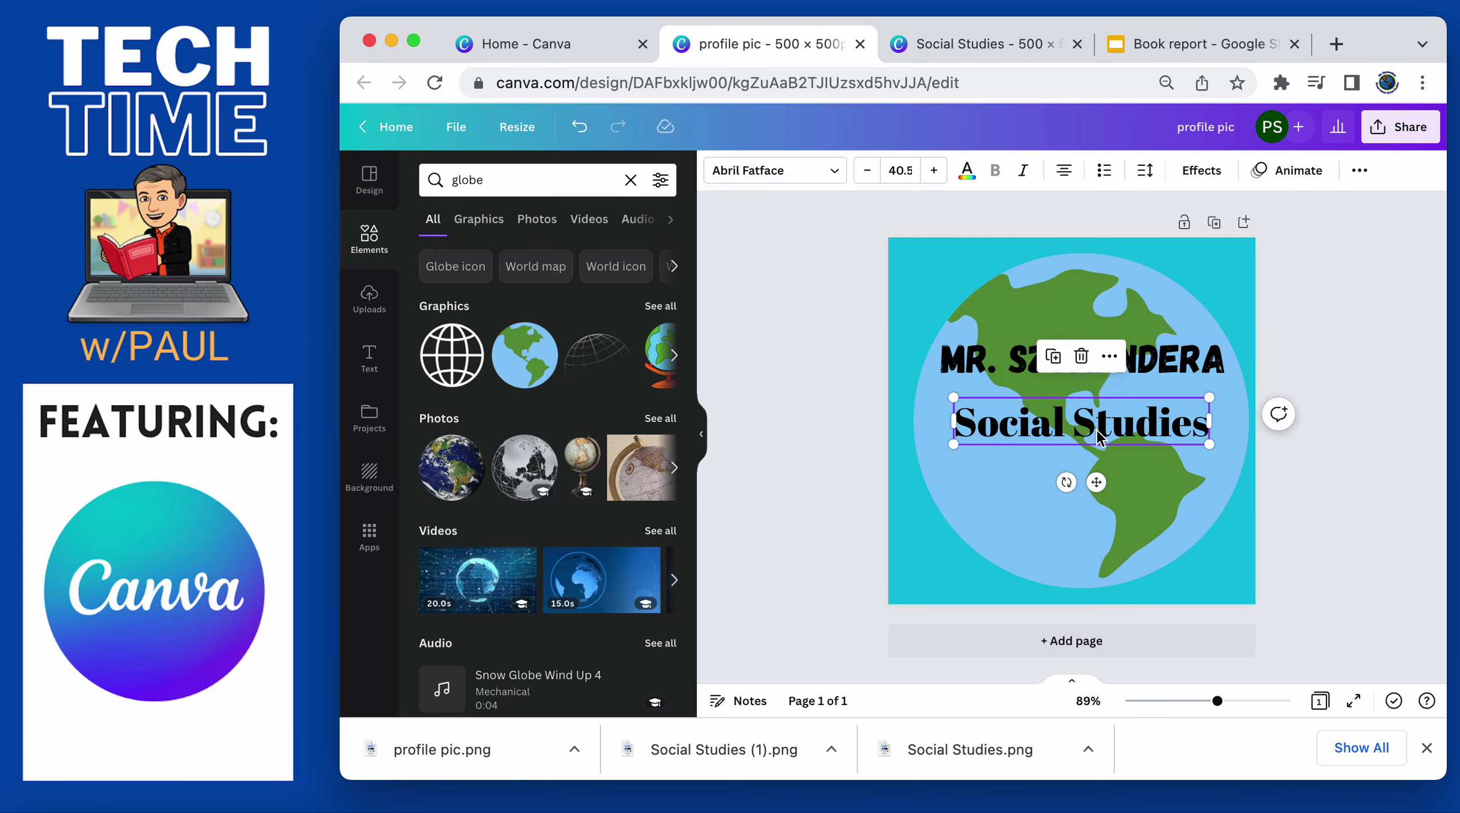
Change the page background colour to white and deselect the colour picker
left_click(1244, 260)
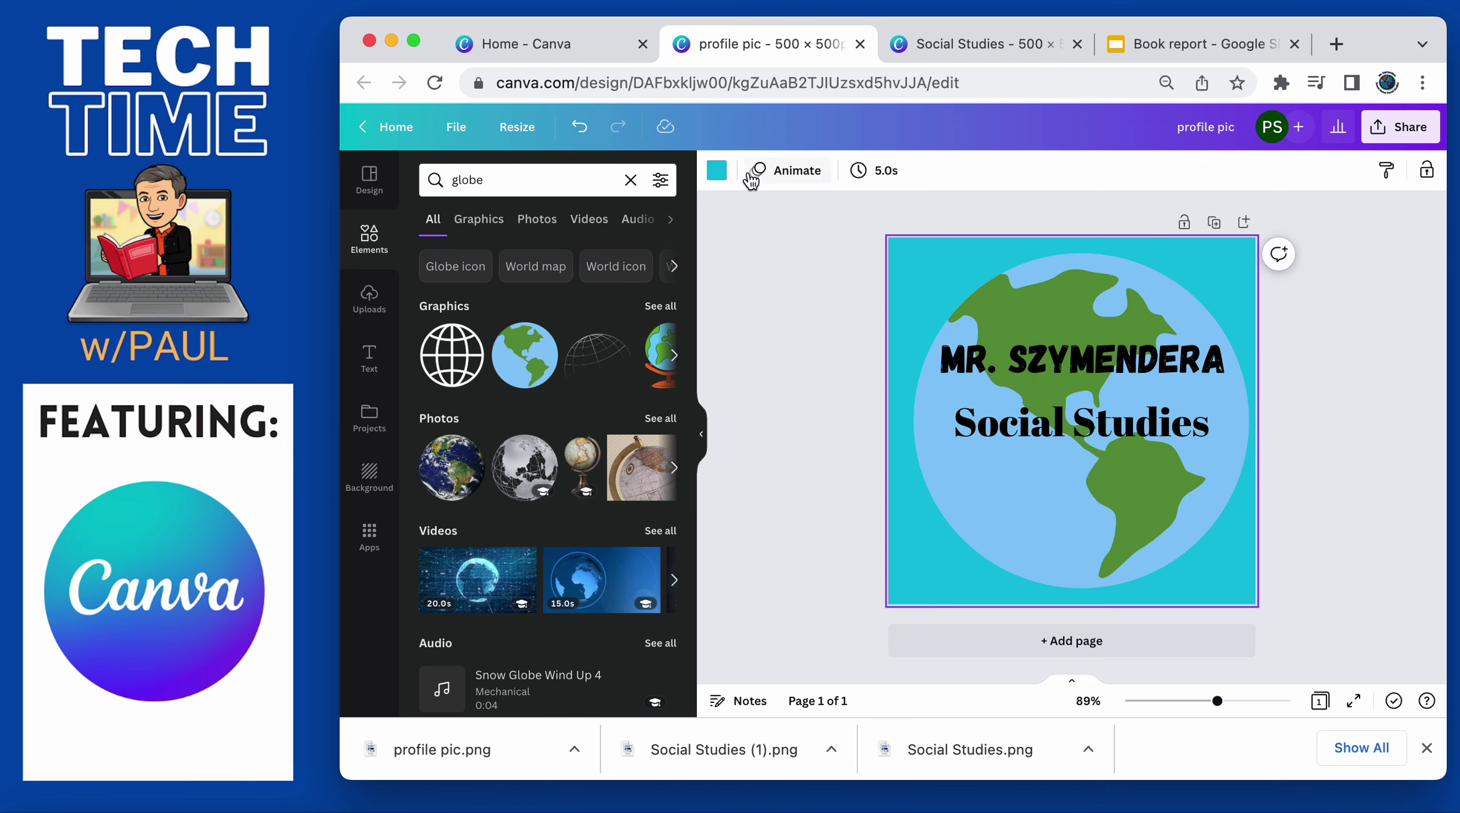
left_click(716, 171)
left_click(658, 464)
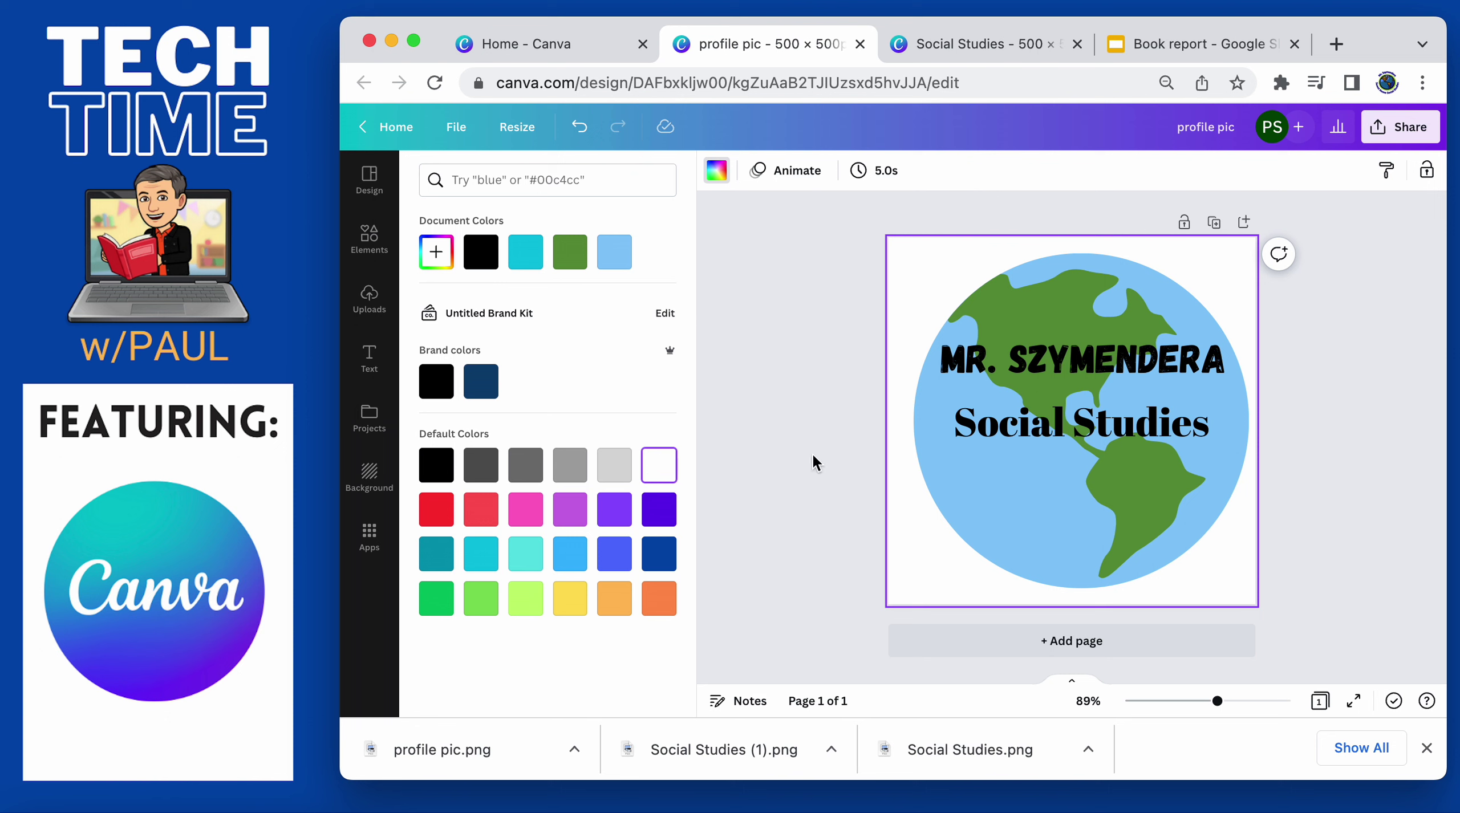
left_click(1349, 420)
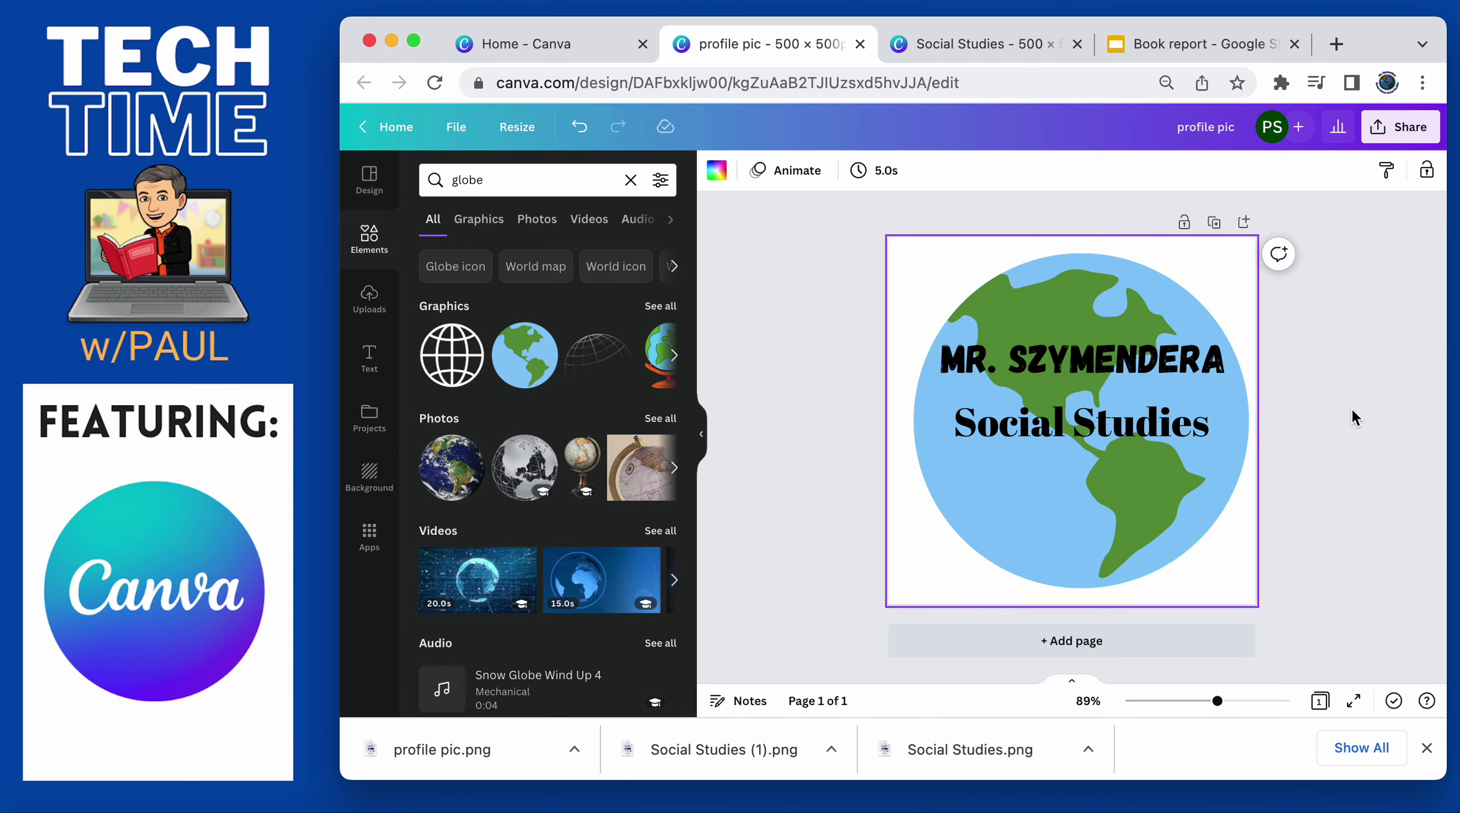
Rename the design as "profile pic 2"
left_click(1402, 131)
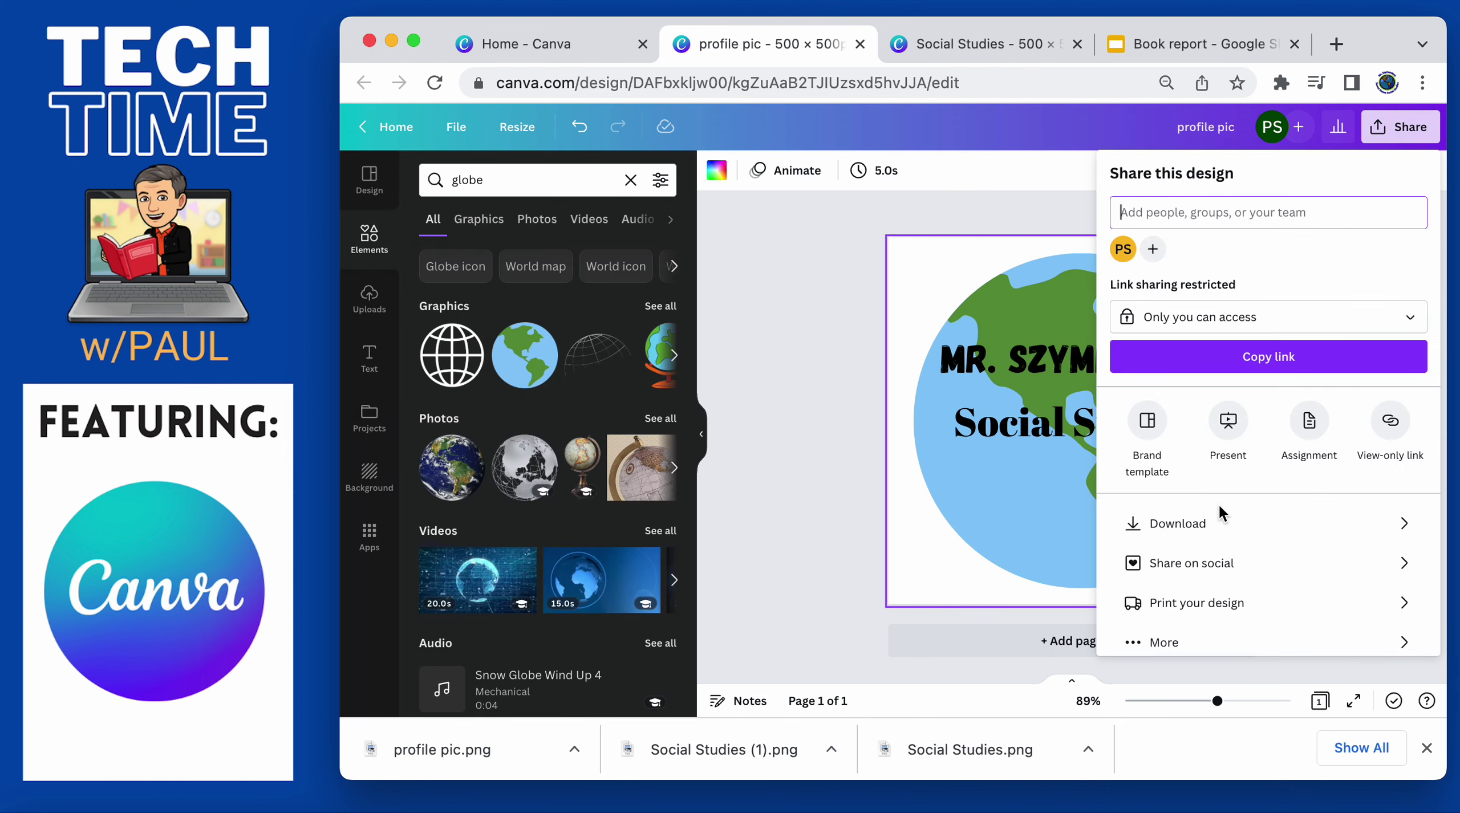
left_click(1240, 147)
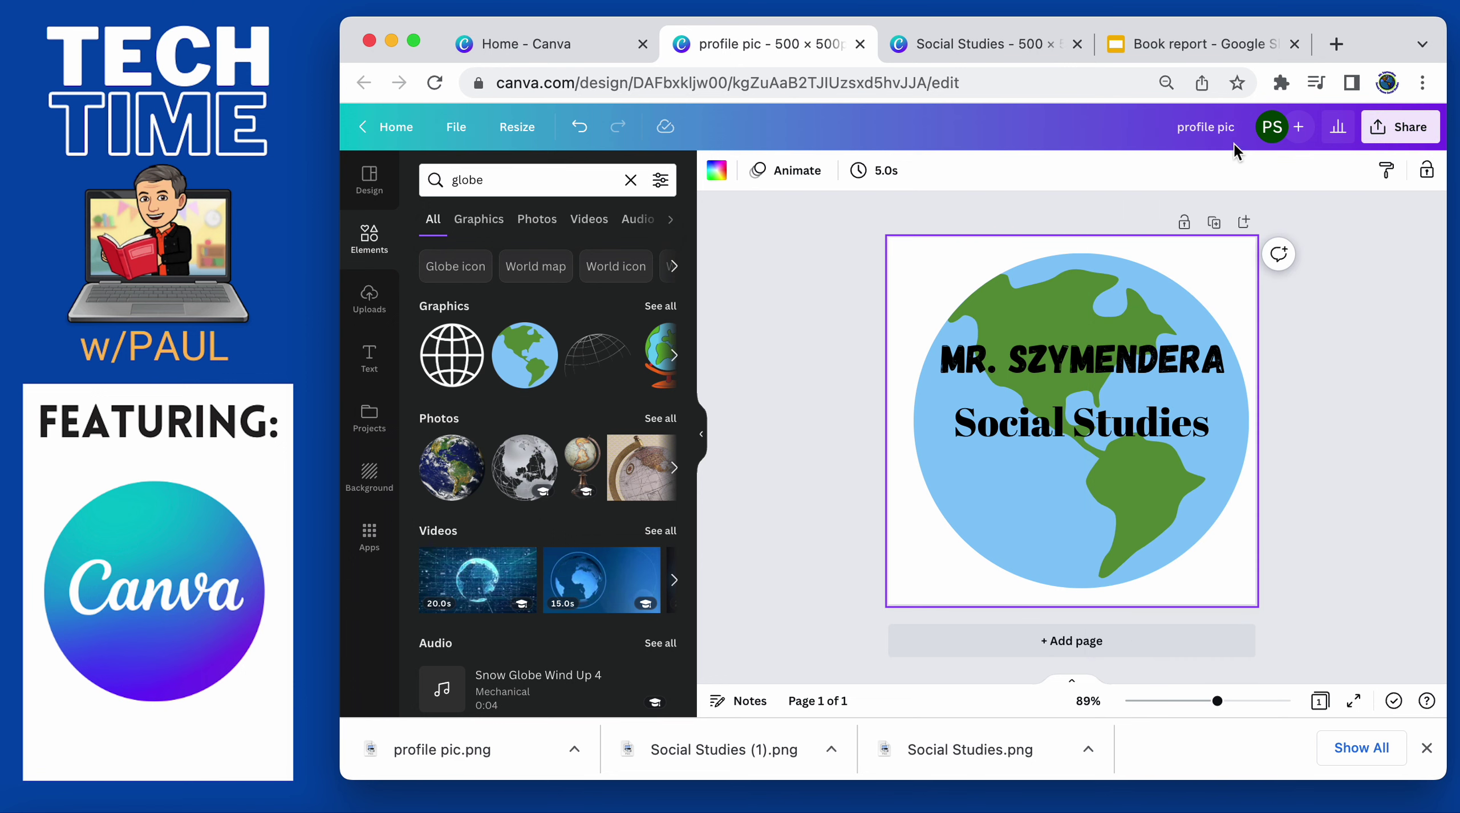
left_click(1231, 132)
type("2")
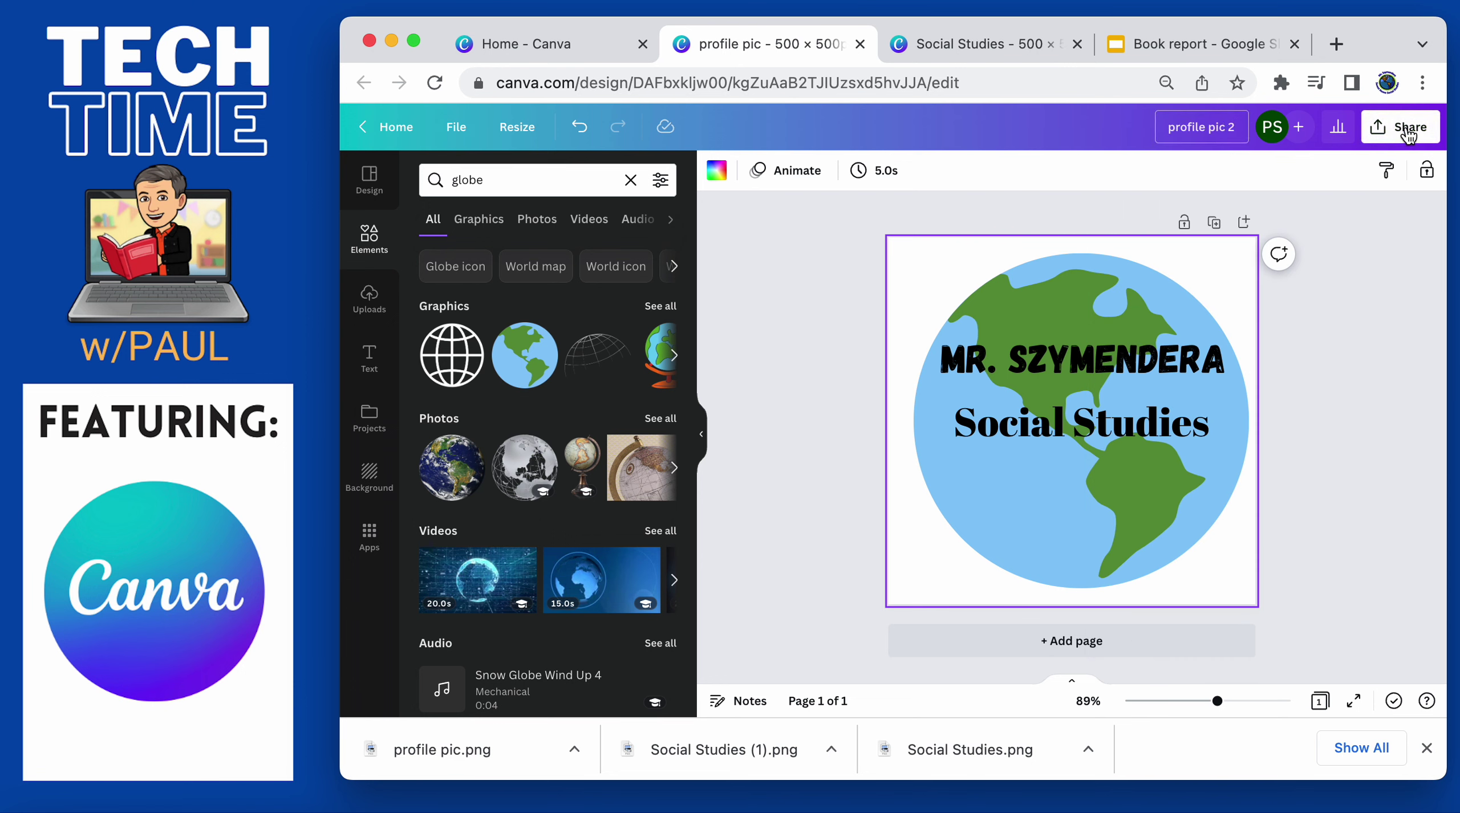
Download the design as a PNG at size 1 (500 × 500 px) with a transparent background
left_click(1408, 133)
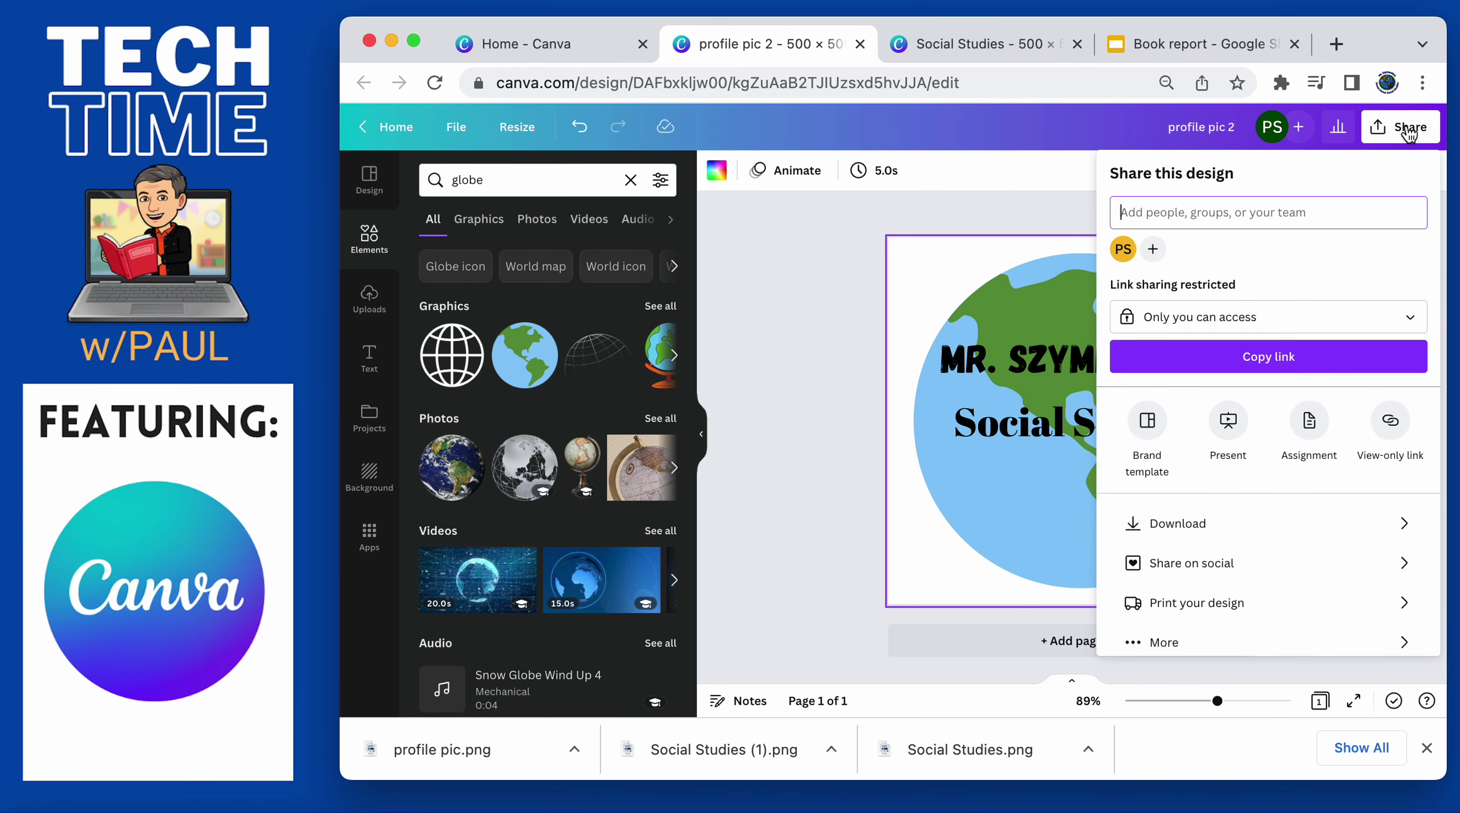
left_click(1225, 520)
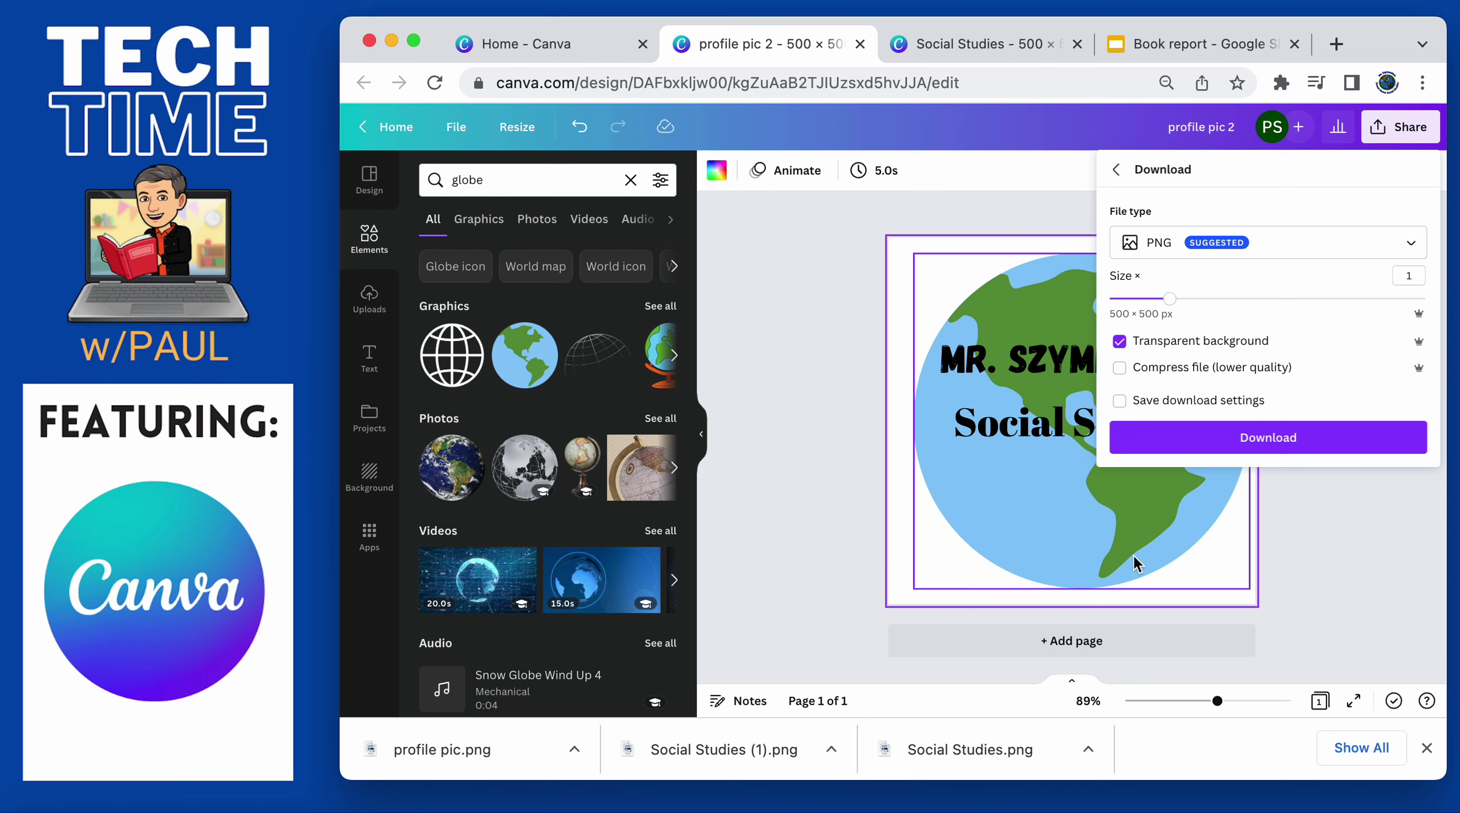
left_click(1305, 450)
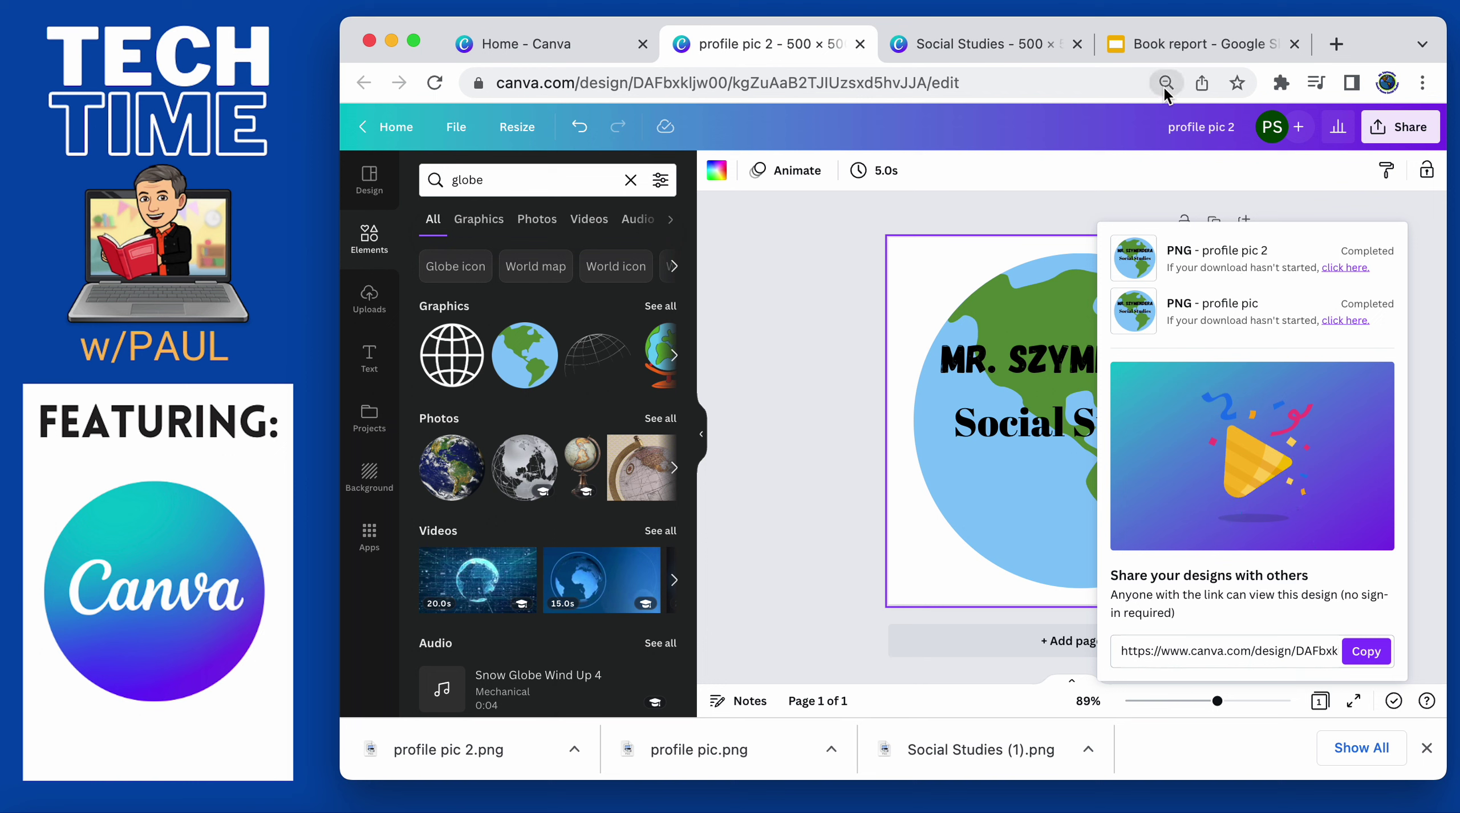
Switch to the Book report presentation in Google Slides and insert "profile pic 2.png" from Downloads on the title slide
left_click(1210, 45)
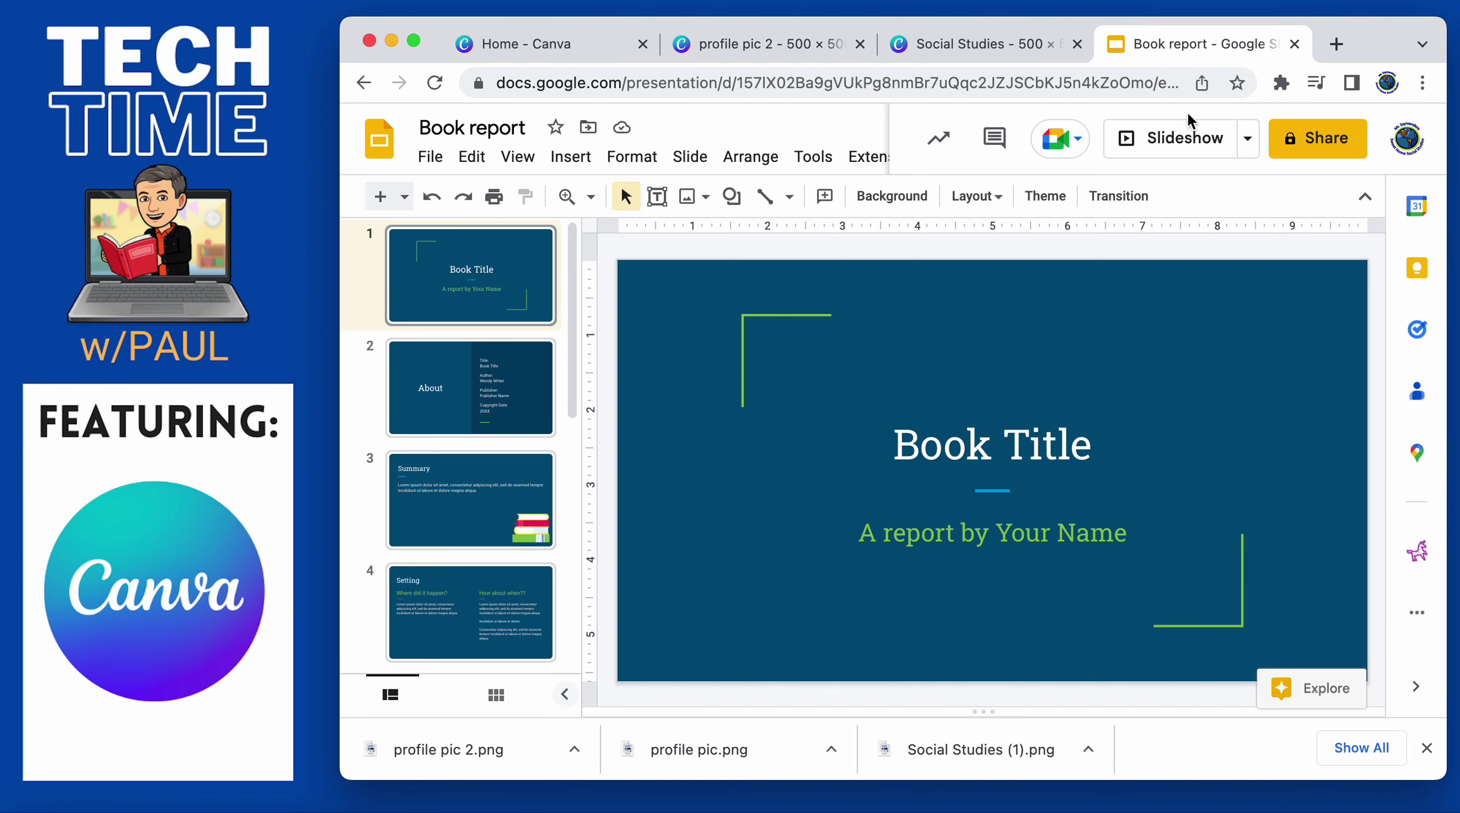
left_click(689, 199)
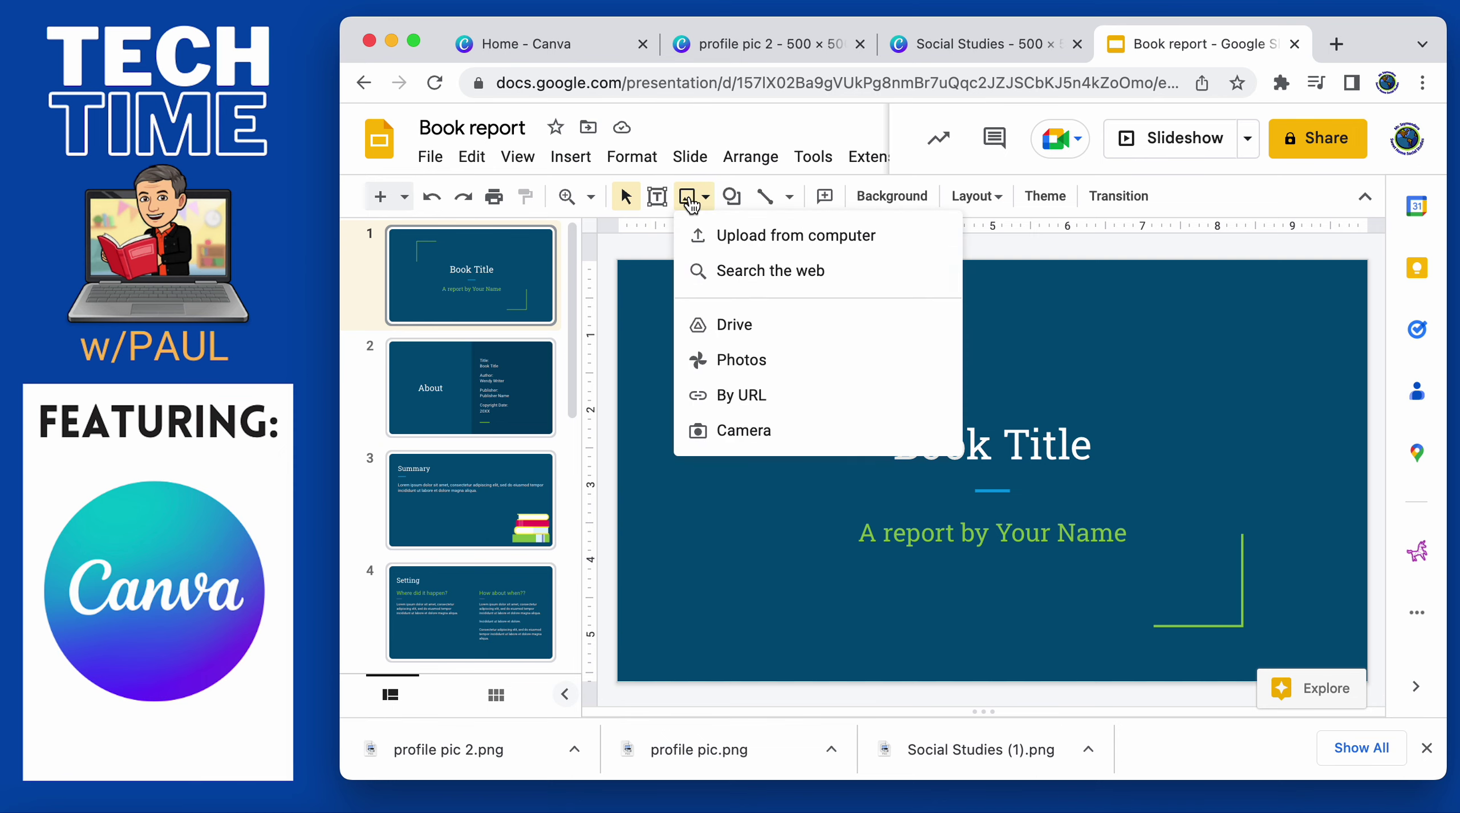
left_click(759, 235)
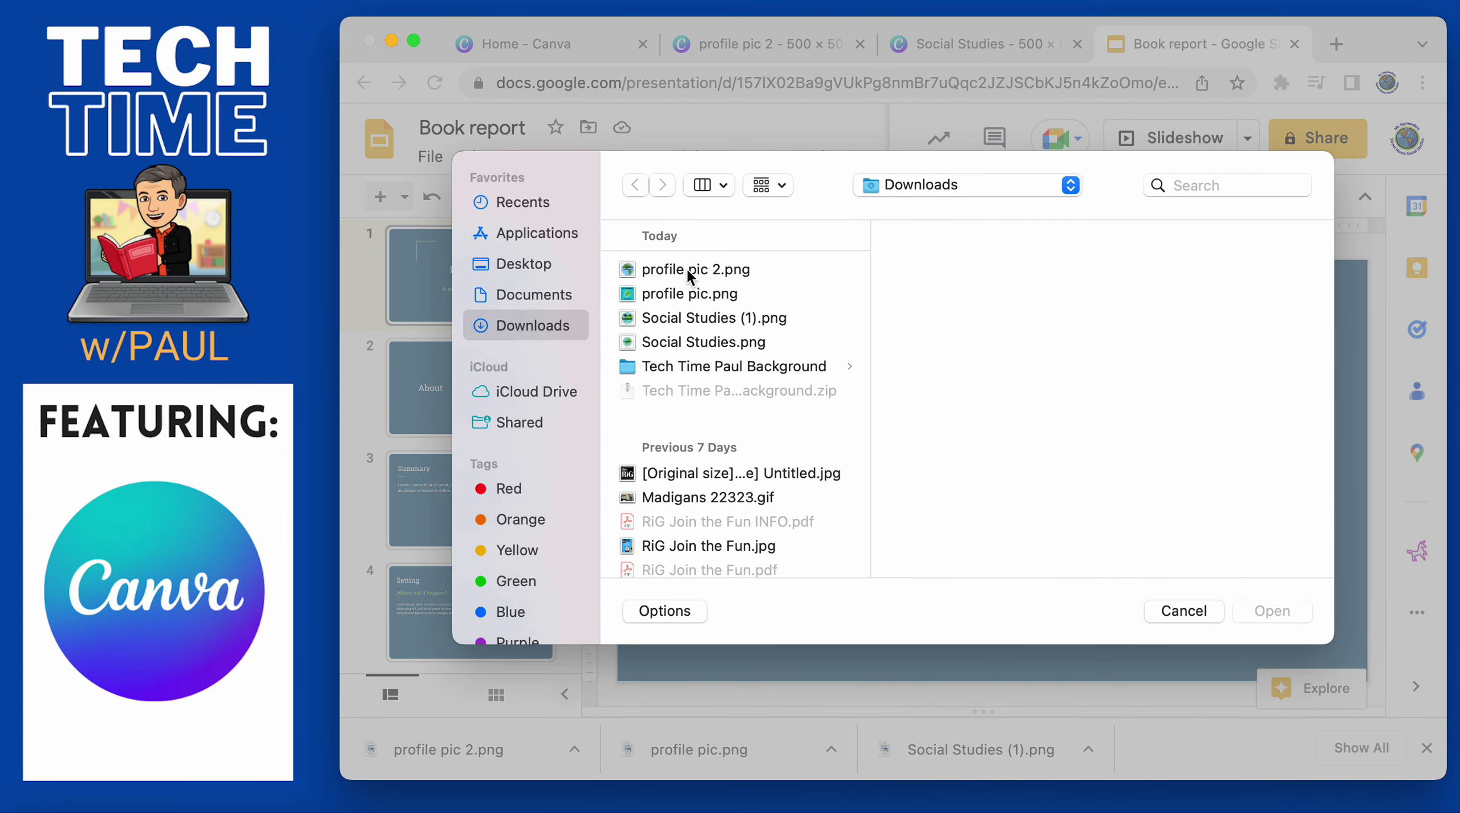
left_click(687, 268)
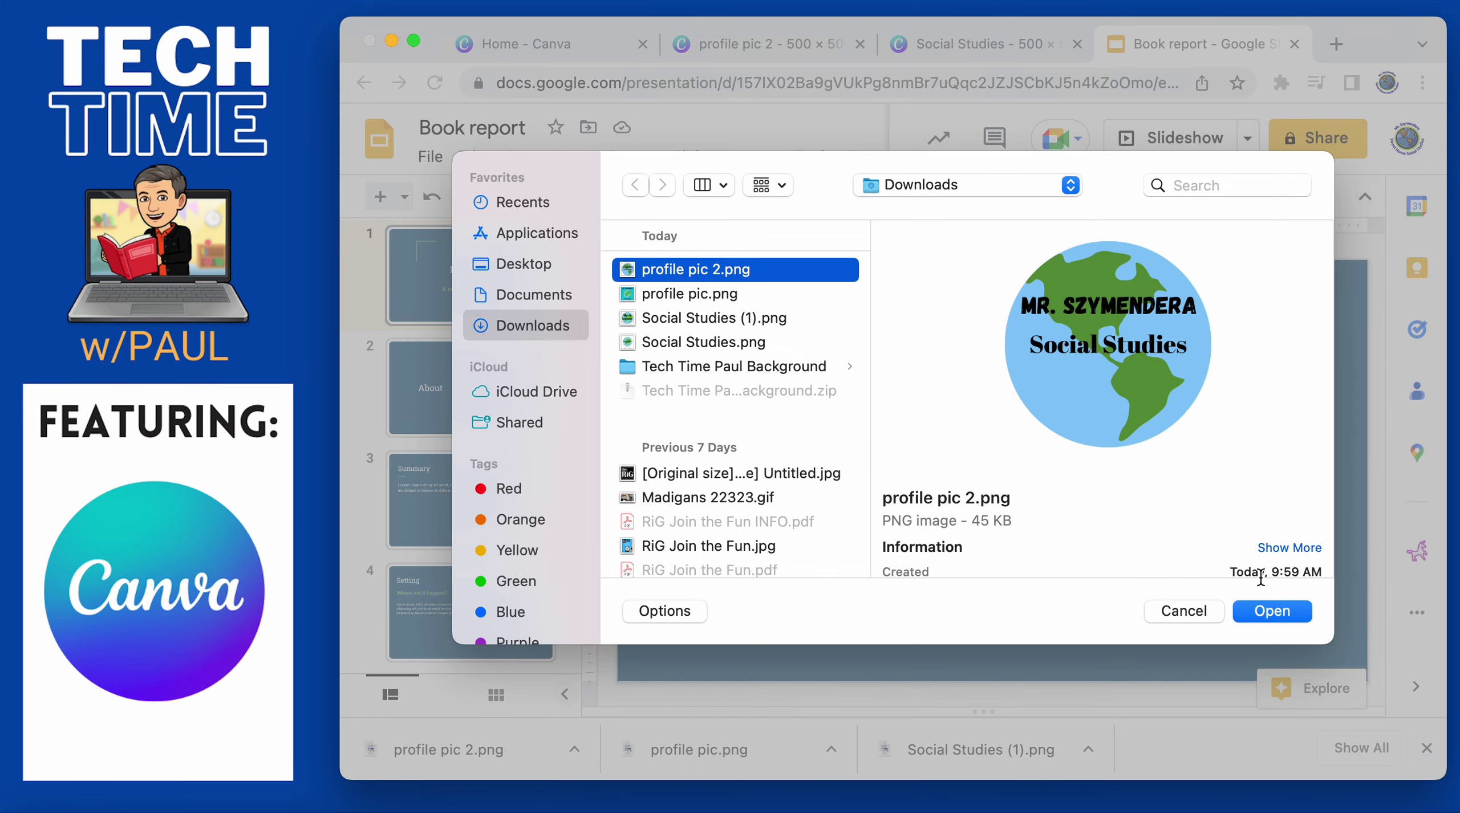
left_click(1272, 611)
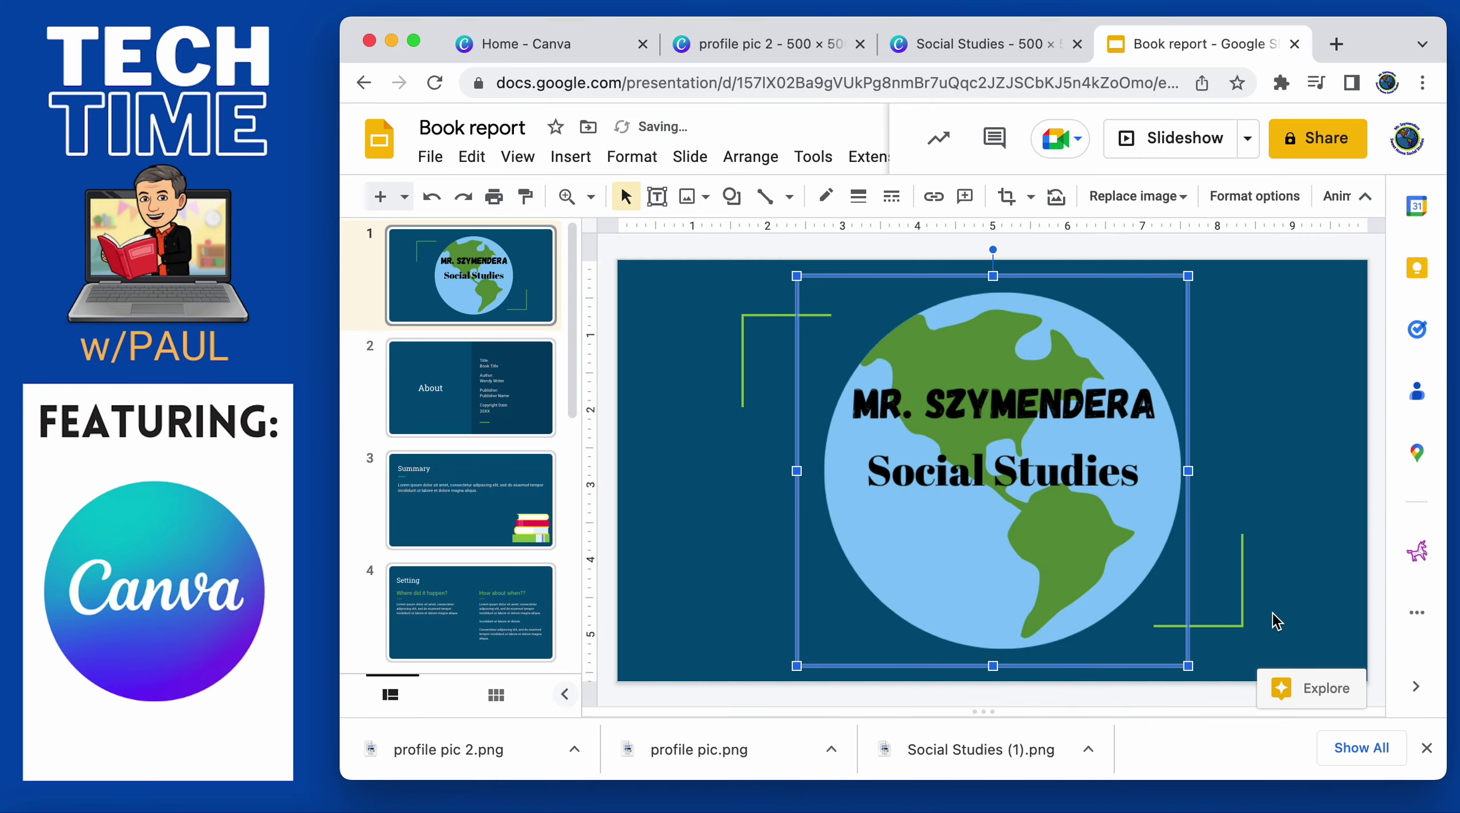
Shrink the inserted globe picture slightly and position it at the centre of the title slide, between the corner brackets
left_click_drag(1188, 276, 1105, 358)
left_click_drag(1010, 559, 1063, 531)
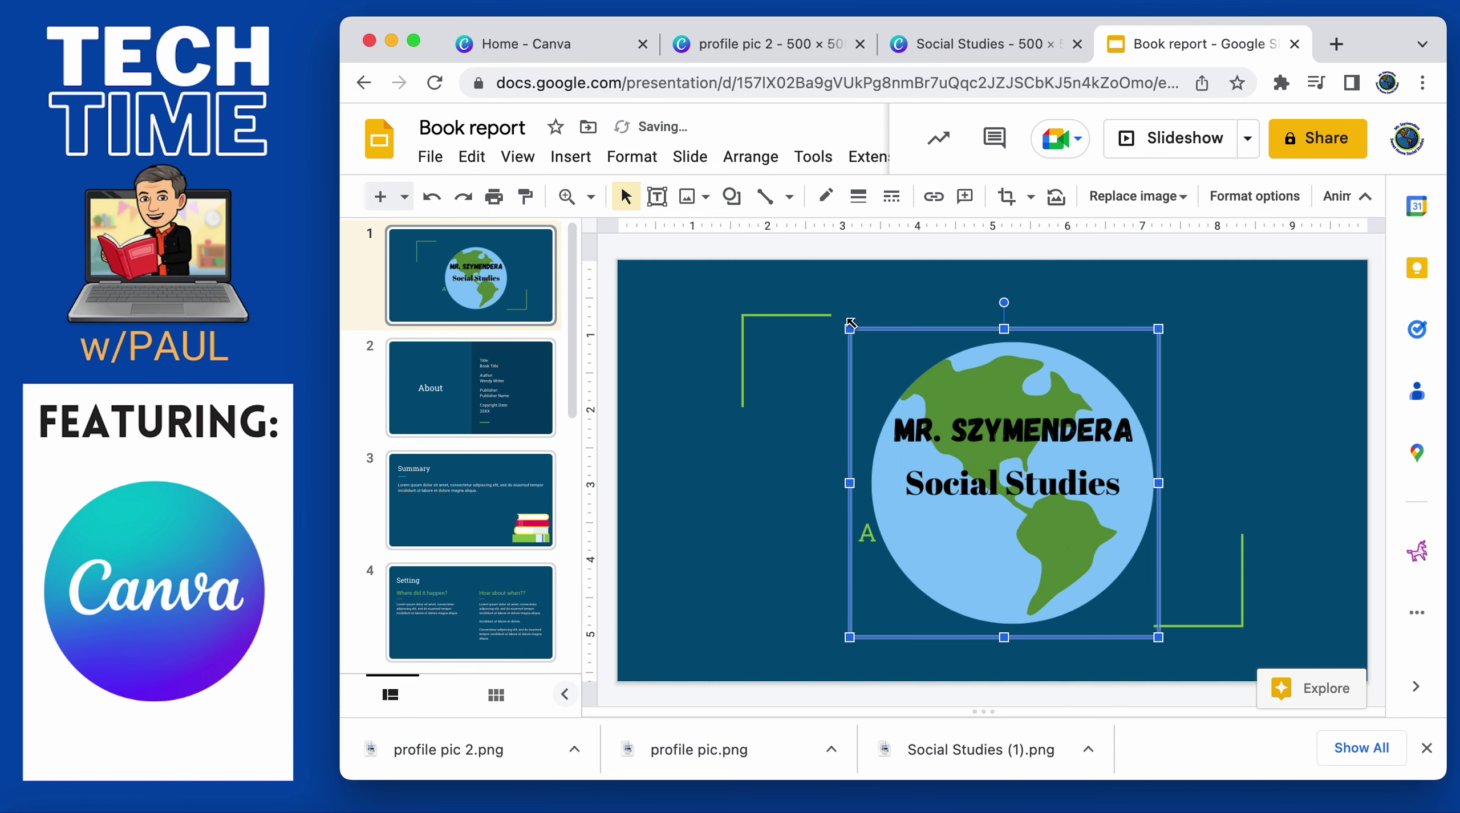
left_click_drag(850, 323, 818, 296)
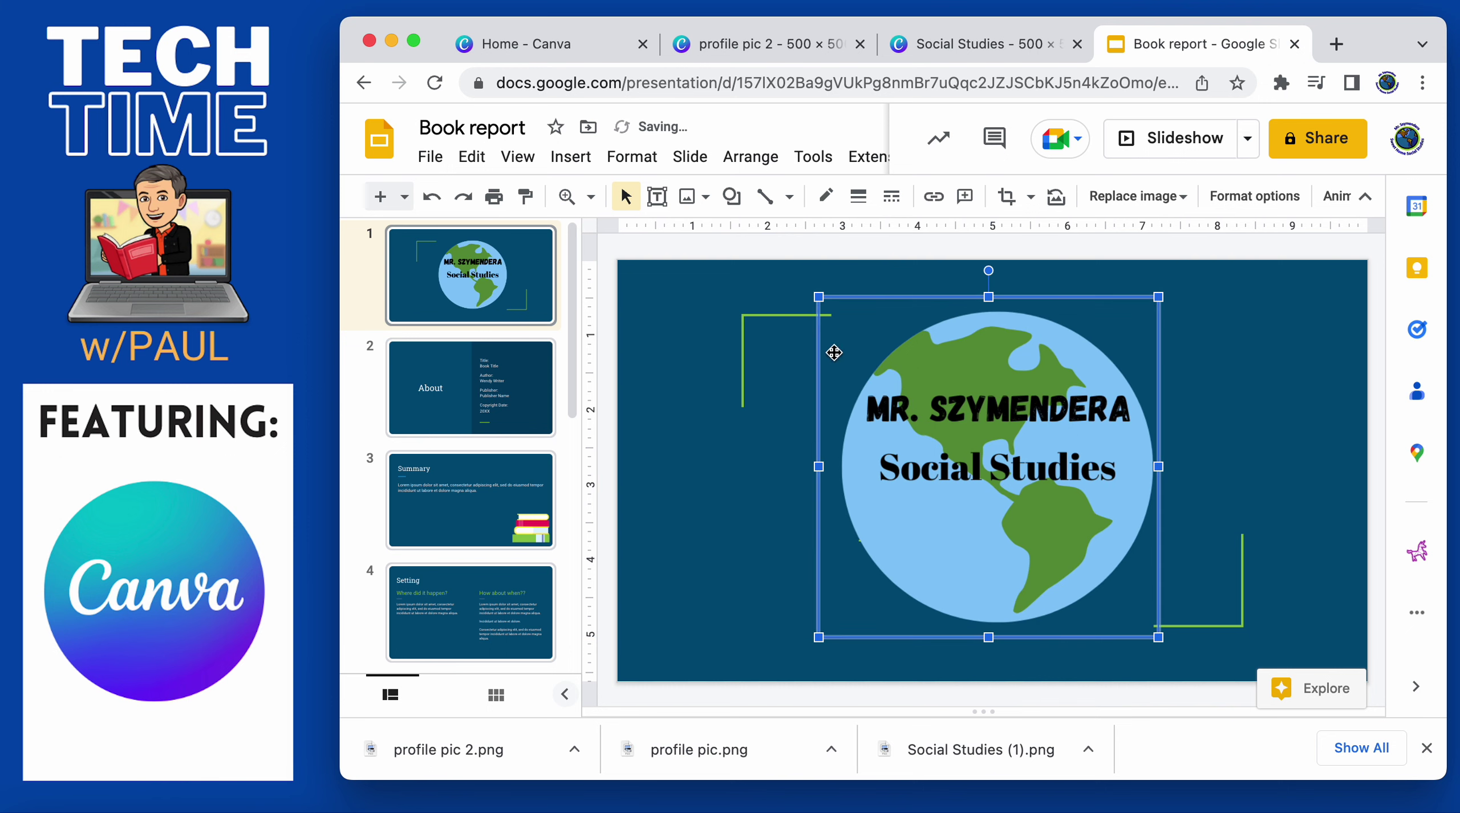
left_click_drag(1017, 518, 1021, 535)
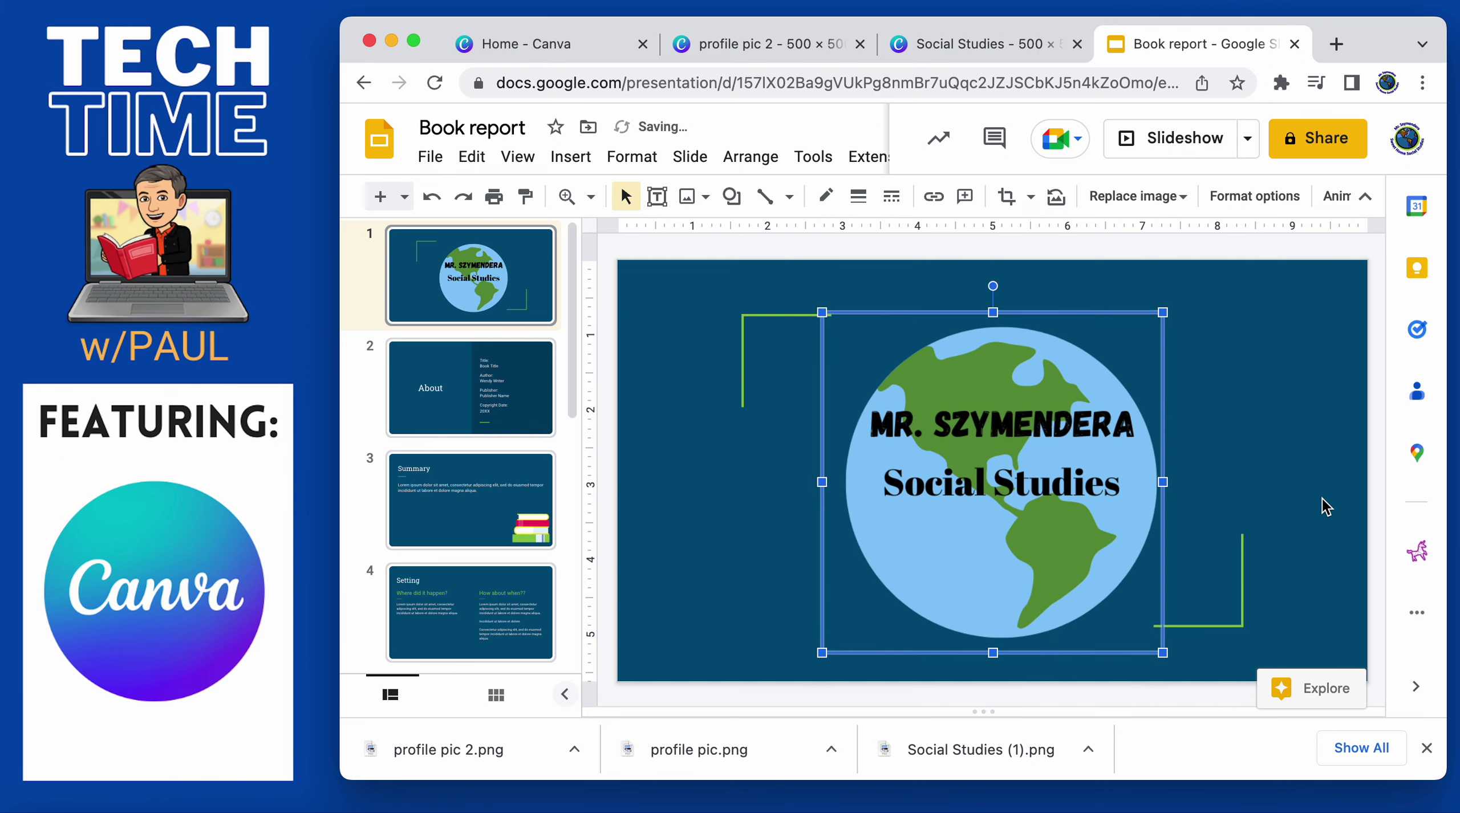